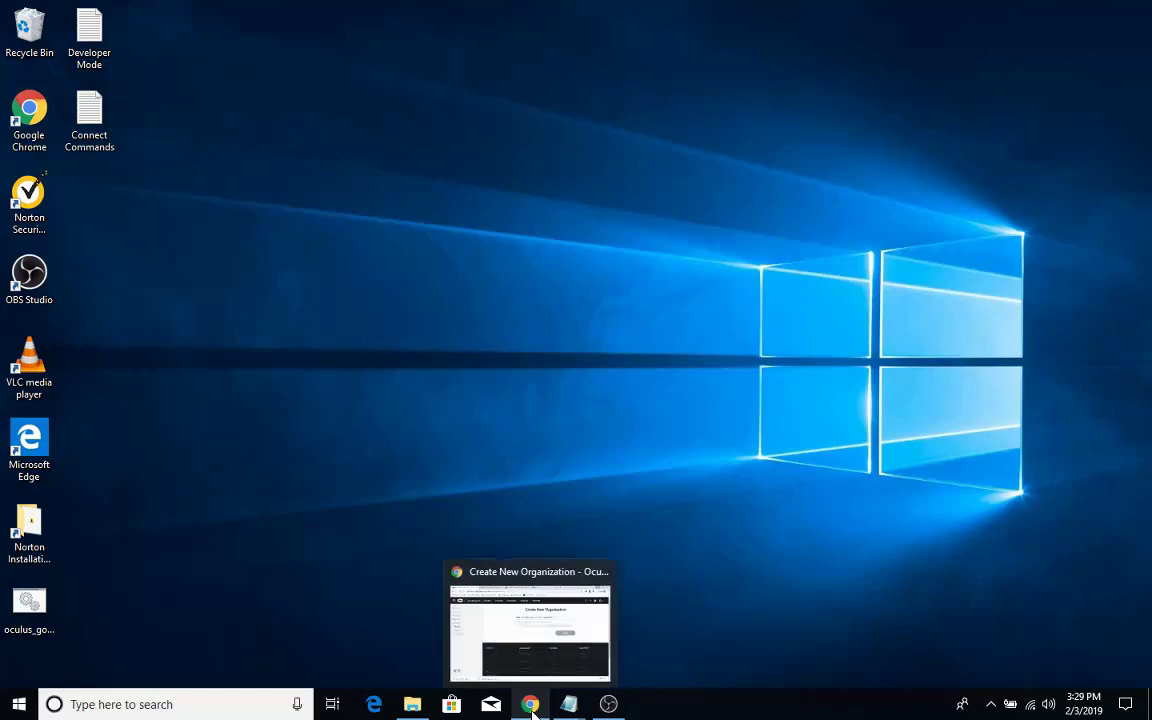
Look over the Developer Mode notes on the desktop, then put them away
click(530, 706)
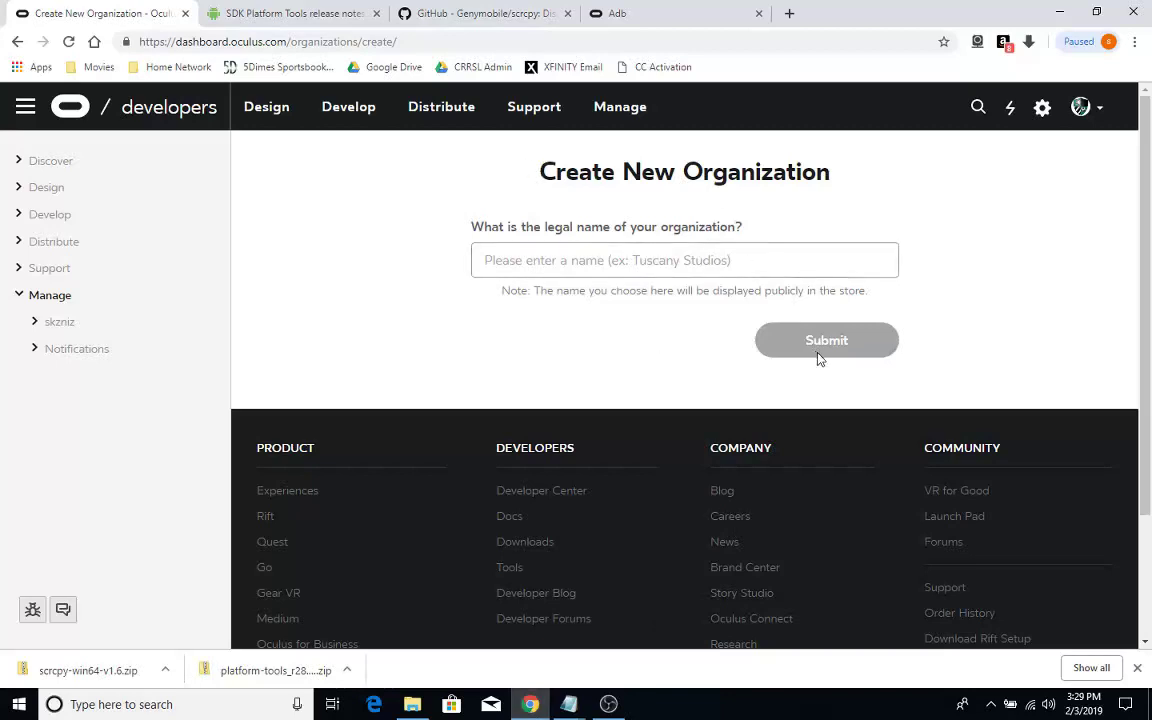
click(1066, 18)
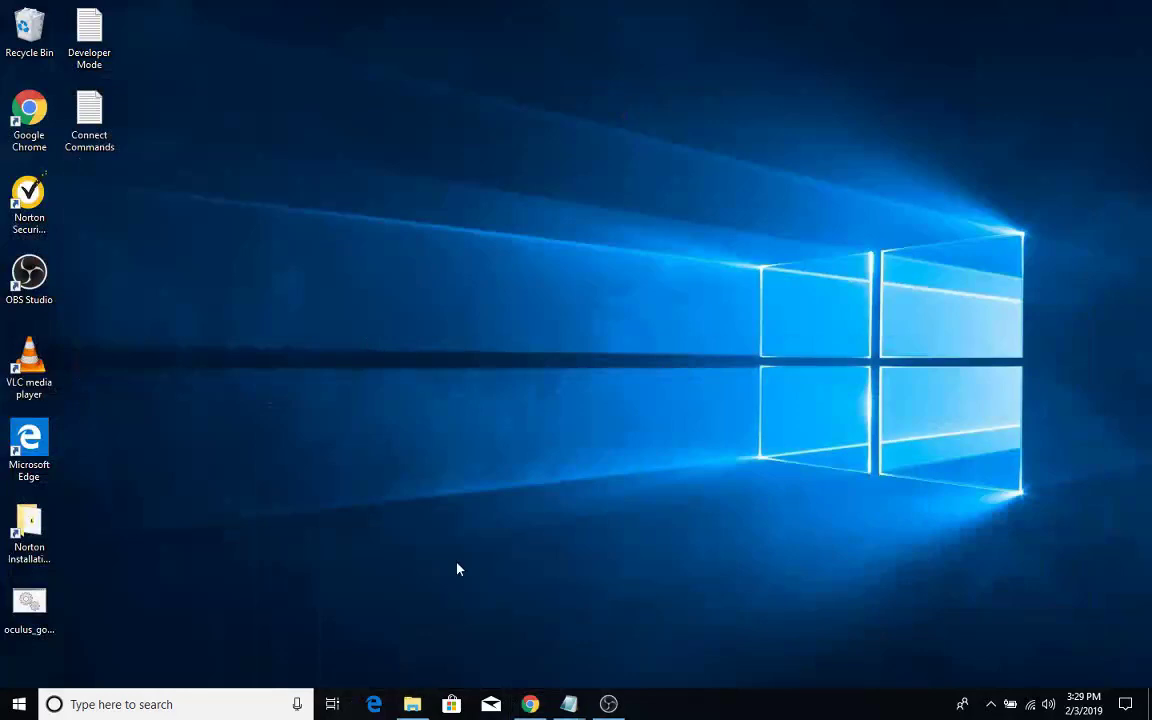
mouse_move(568, 700)
click(459, 603)
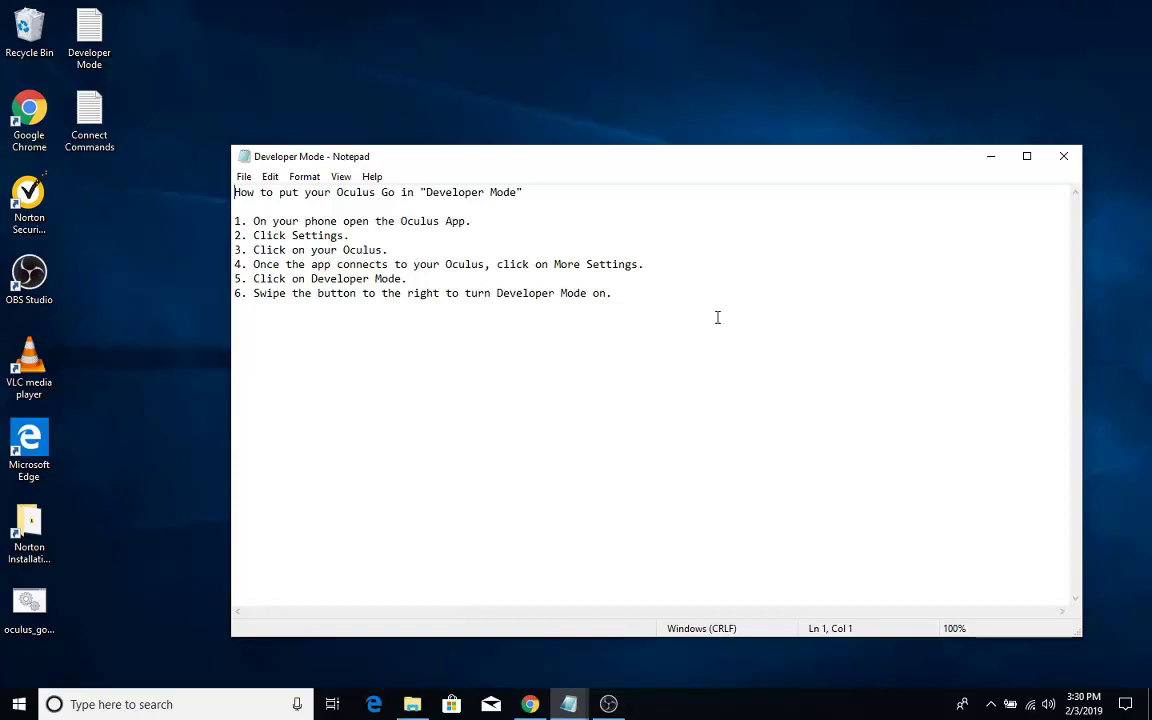
click(991, 163)
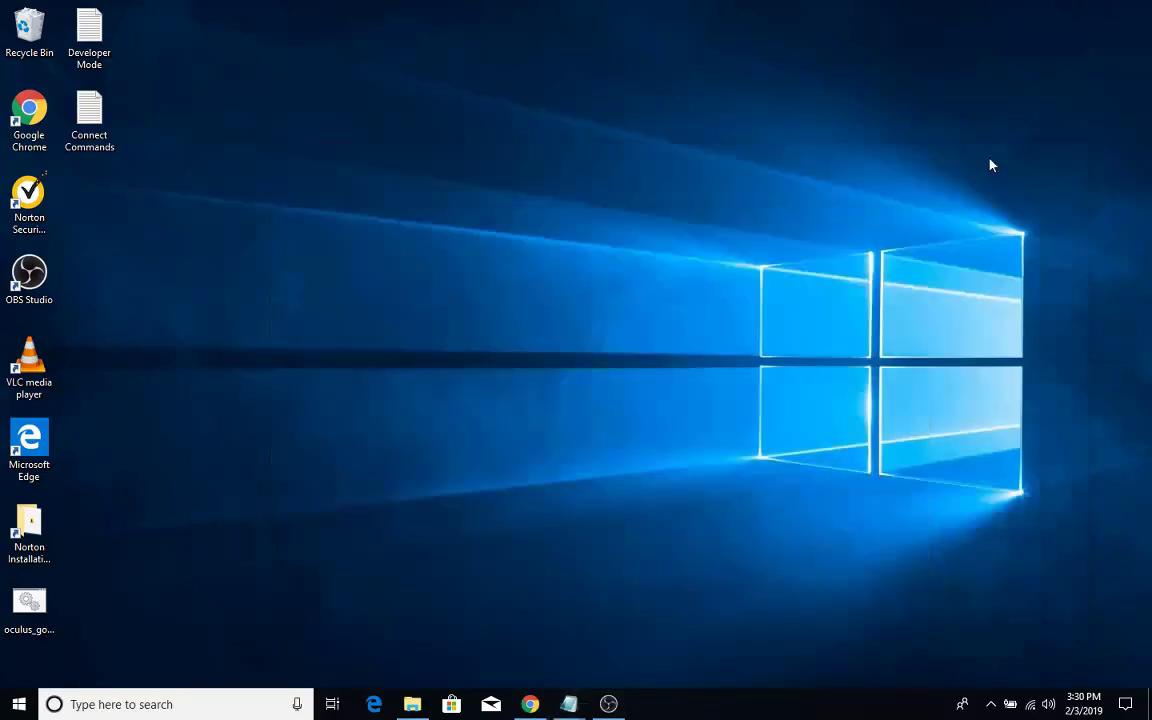
Open Downloads in File Explorer, then scroll Chrome's scrcpy GitHub page to the Windows scrcpy-win64-v1.6.zip listing
click(412, 704)
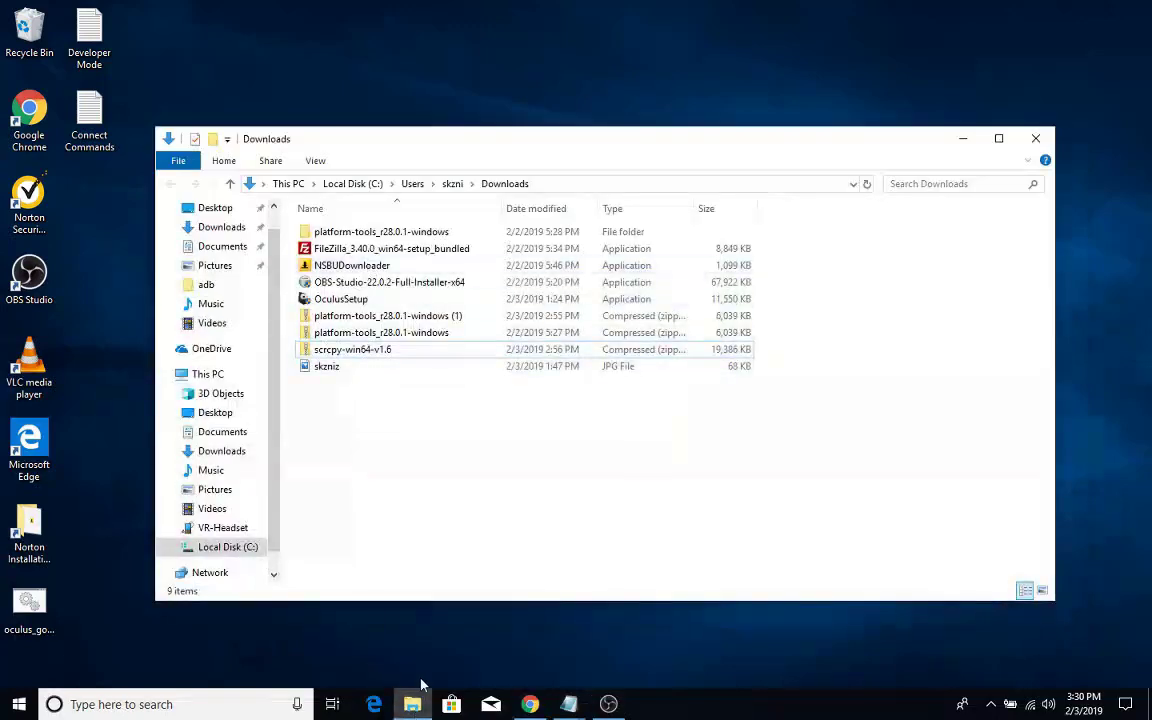
click(528, 704)
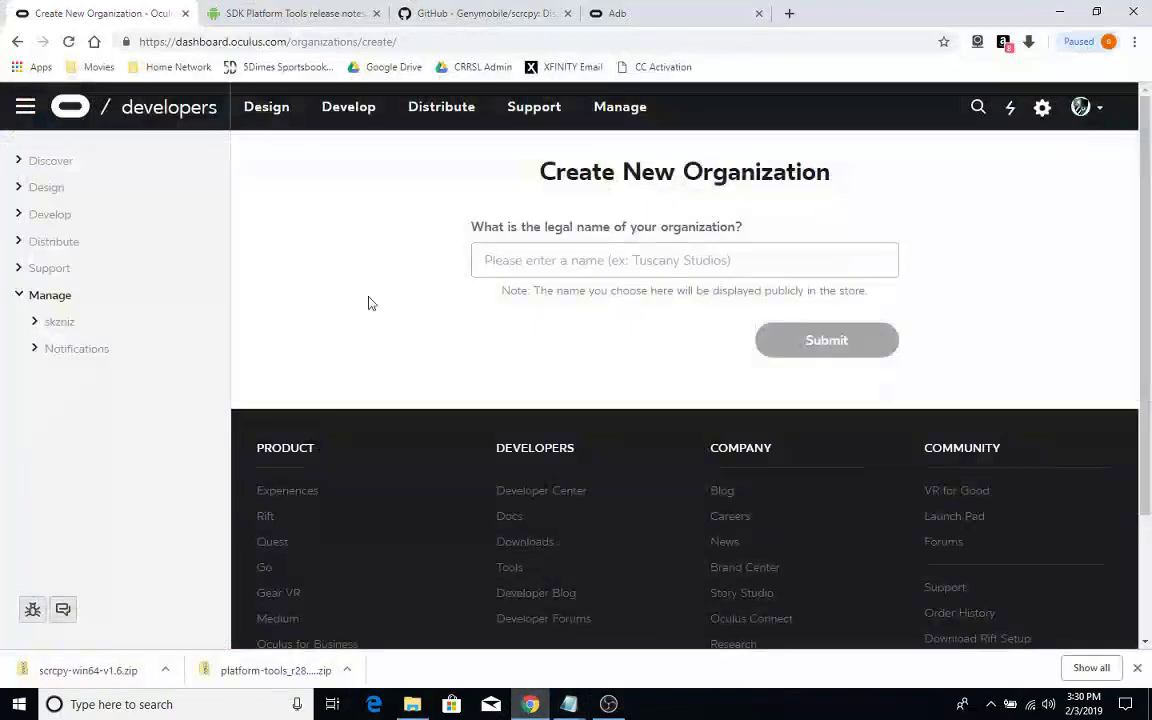
click(300, 13)
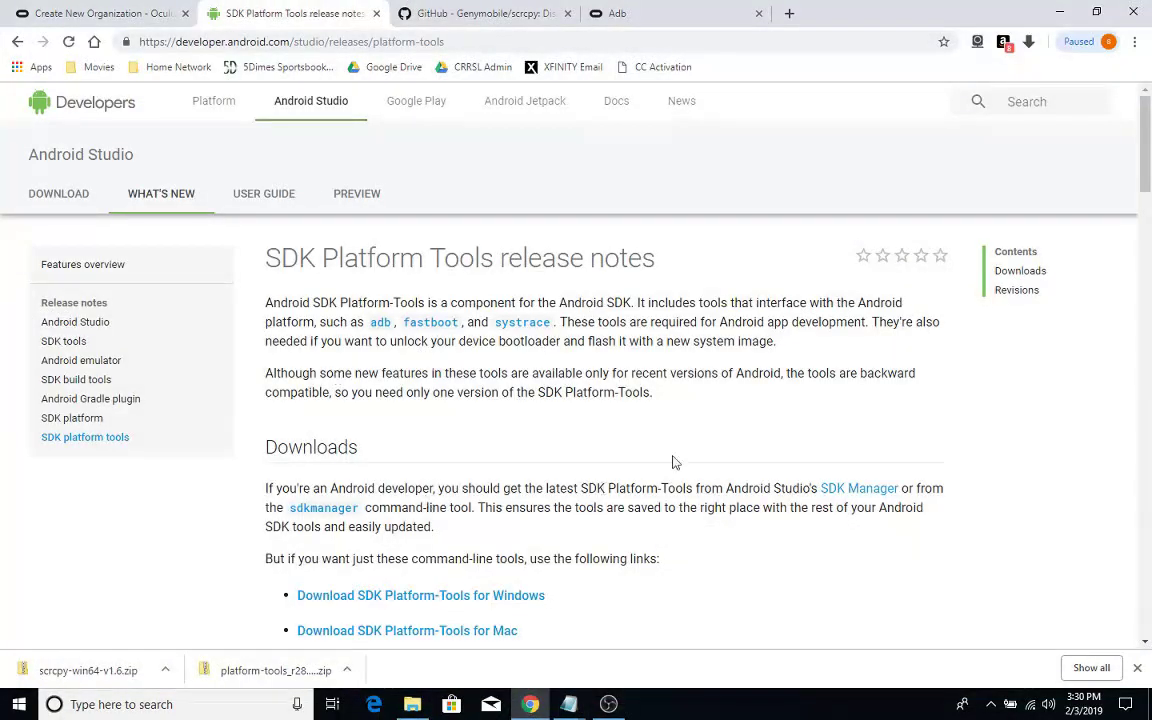
drag(1147, 133, 1148, 181)
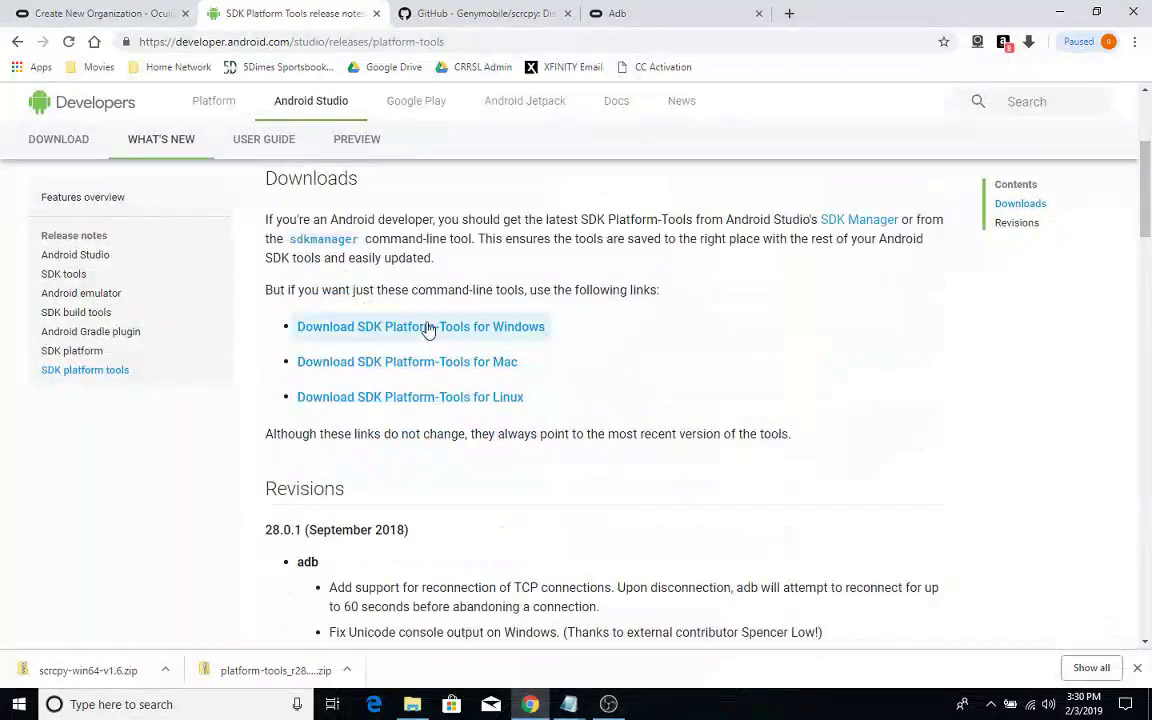
click(440, 16)
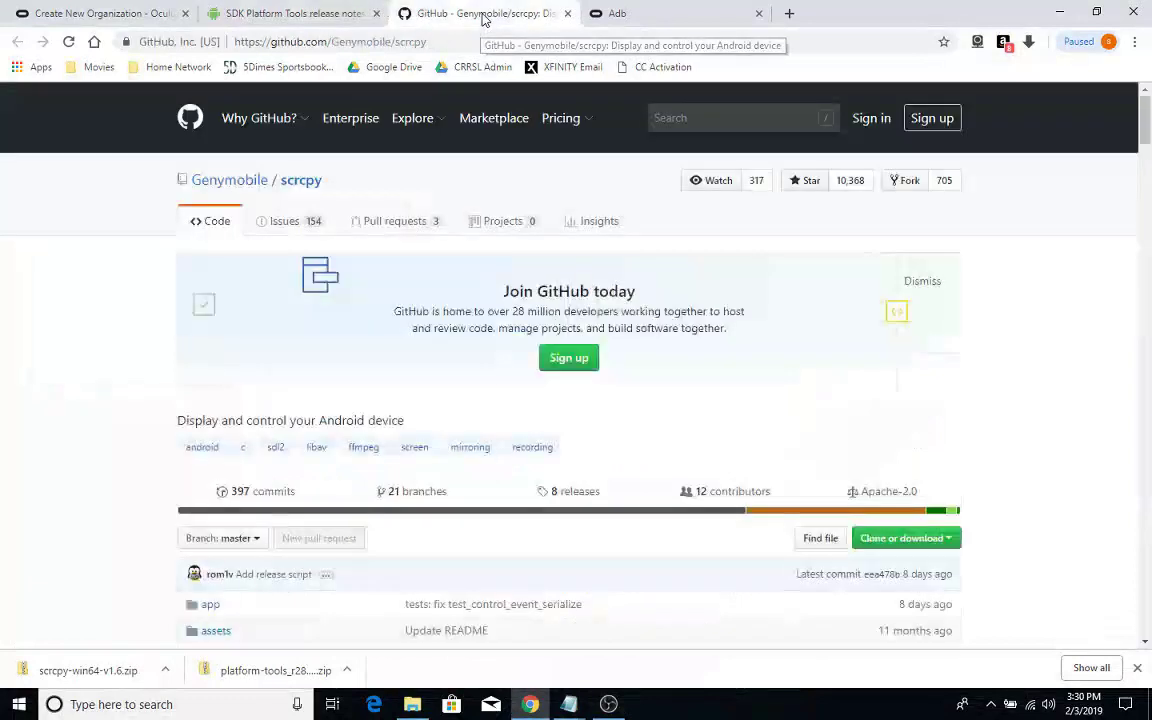
drag(1146, 118, 1148, 301)
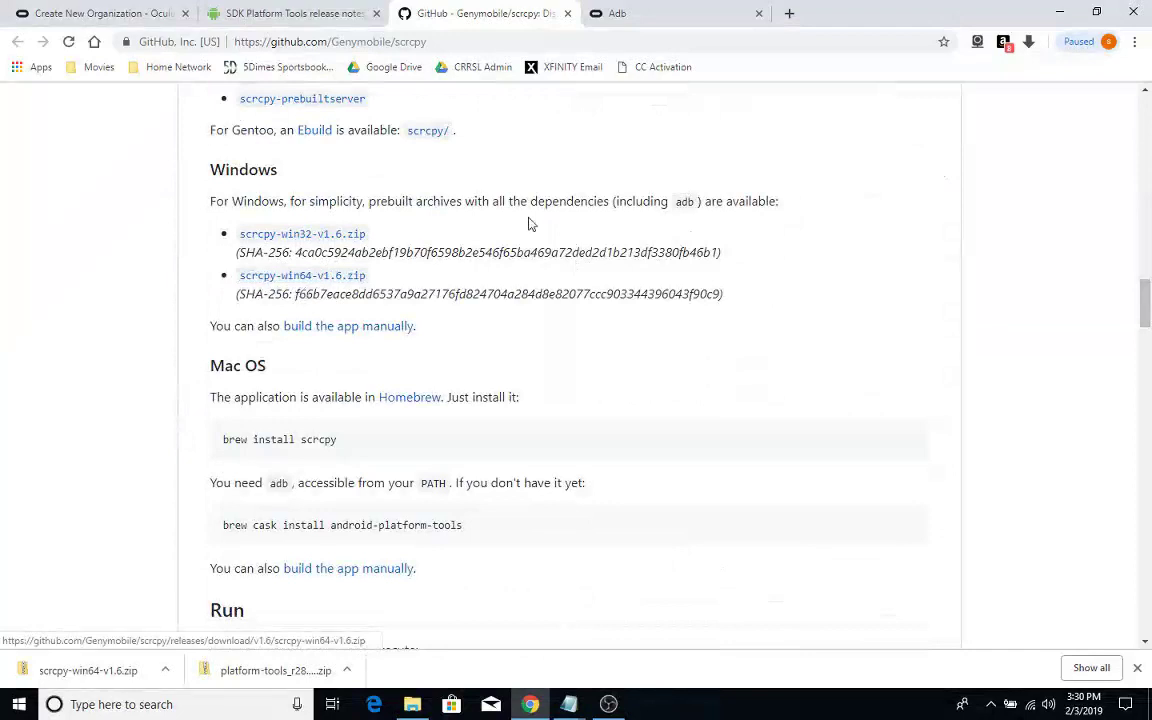
In File Explorer, go to Local Disk (C:) and select the adb folder, then return to Chrome
click(1059, 12)
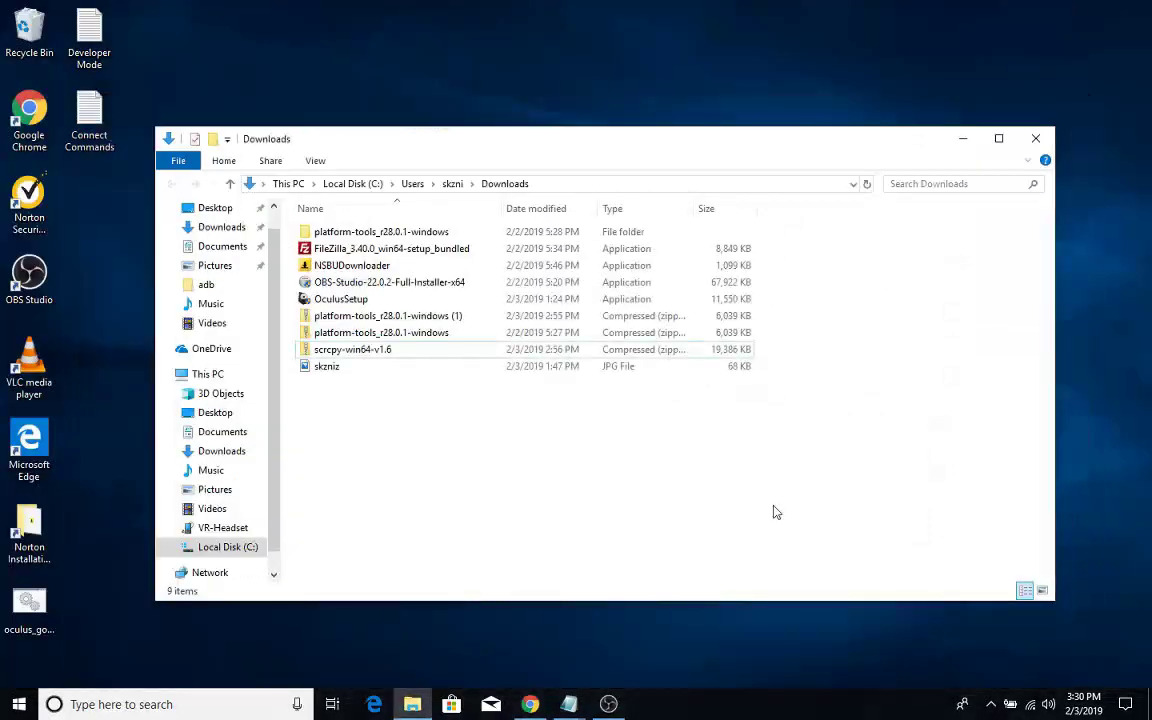
click(418, 708)
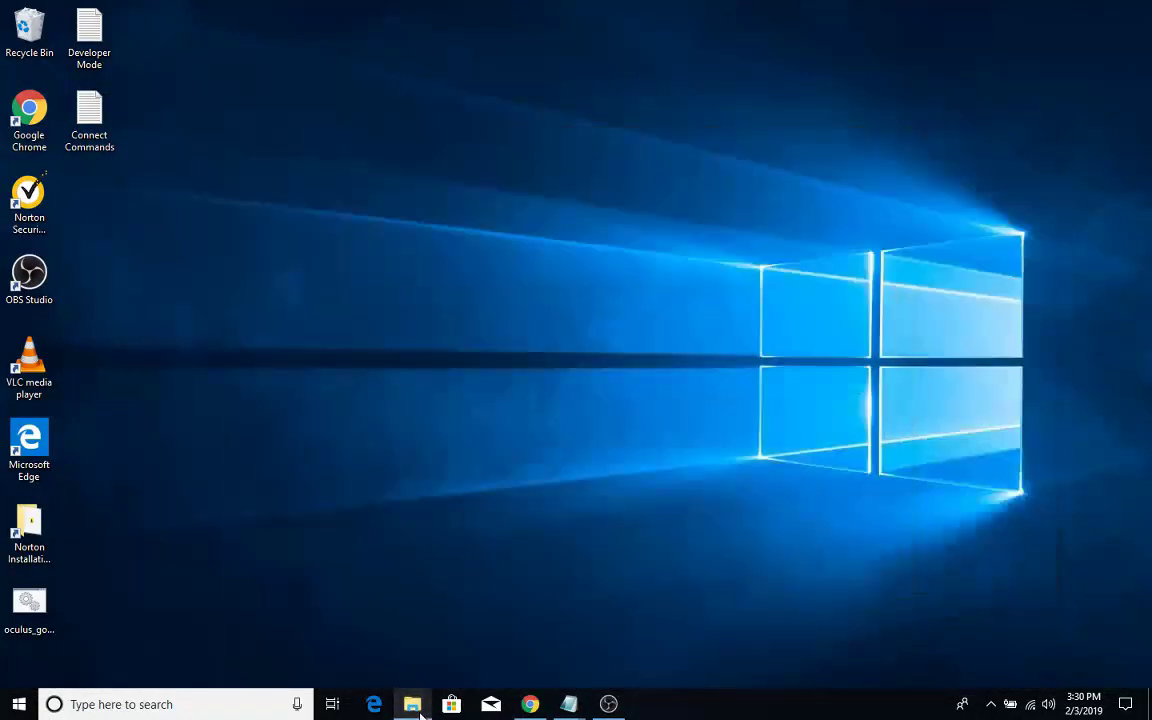
click(414, 706)
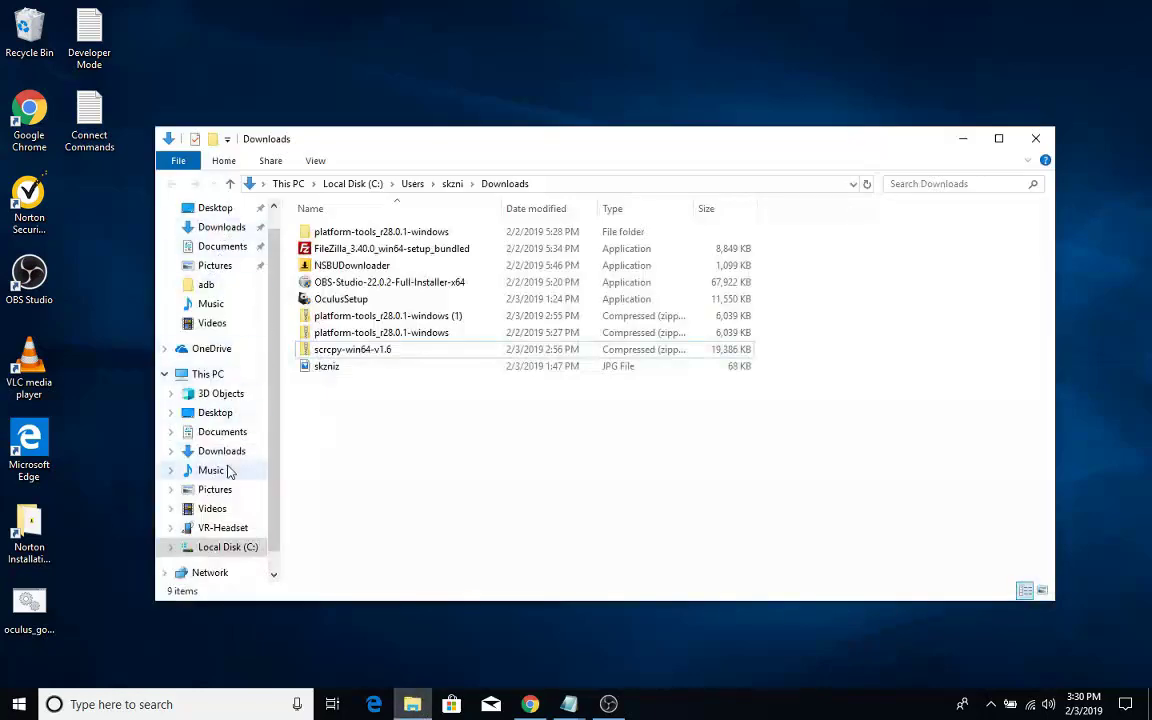
click(229, 548)
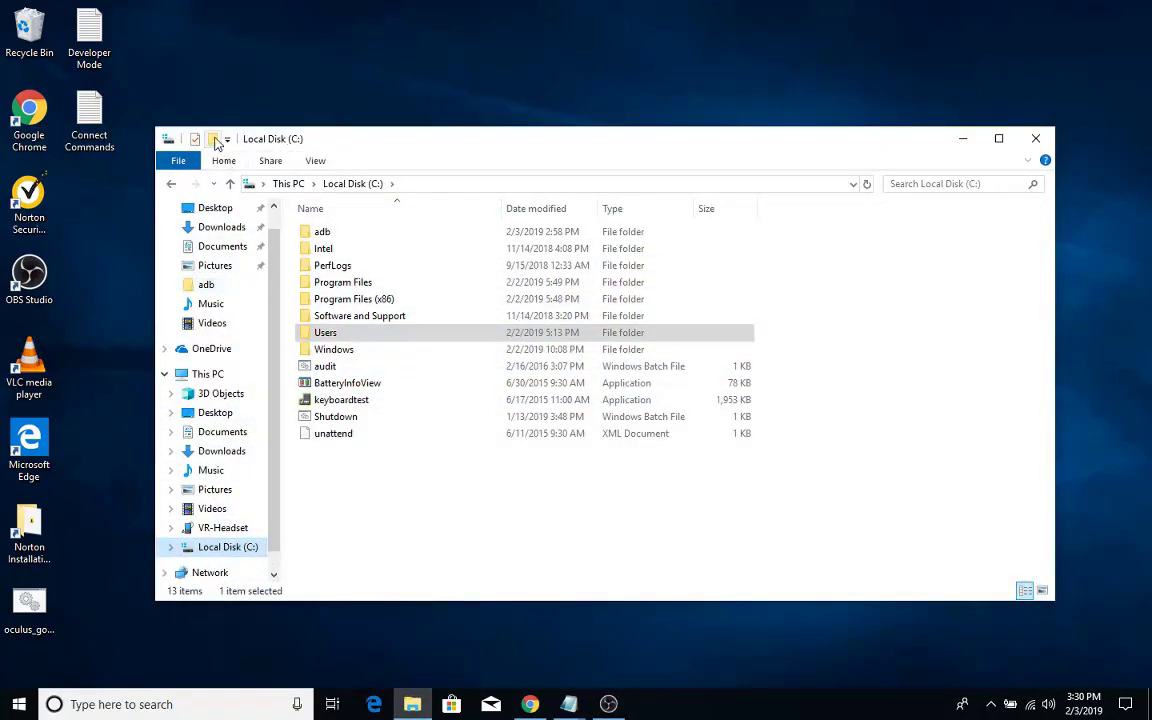
click(333, 236)
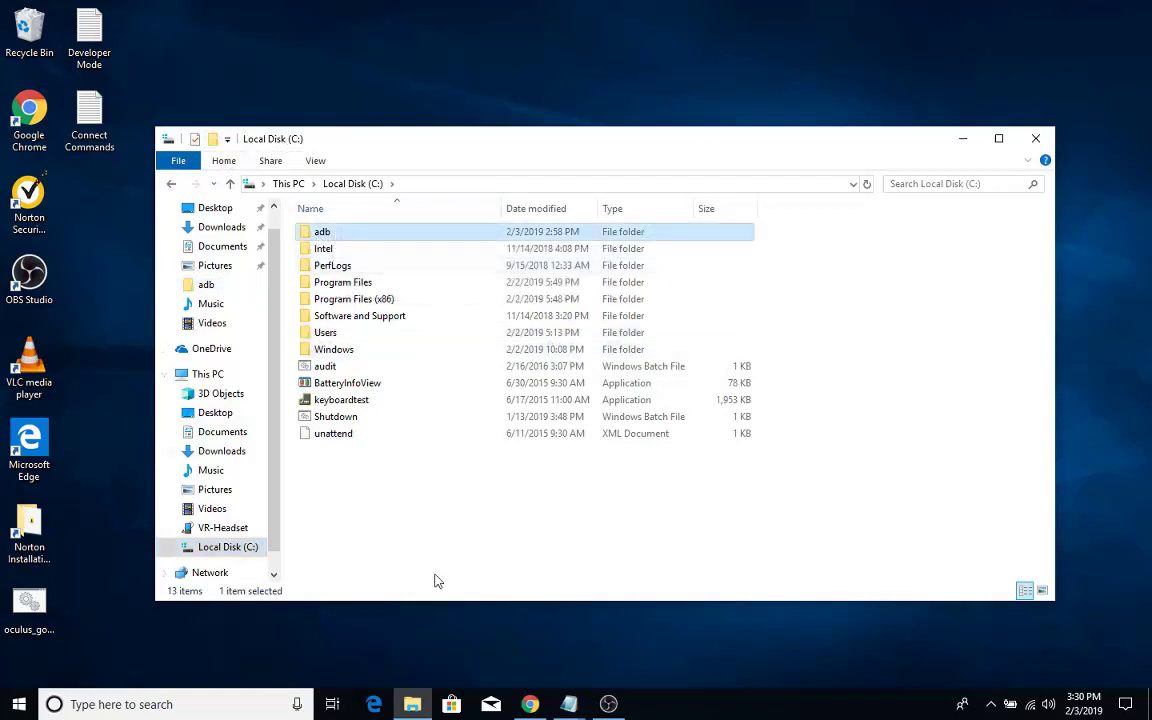
mouse_move(414, 703)
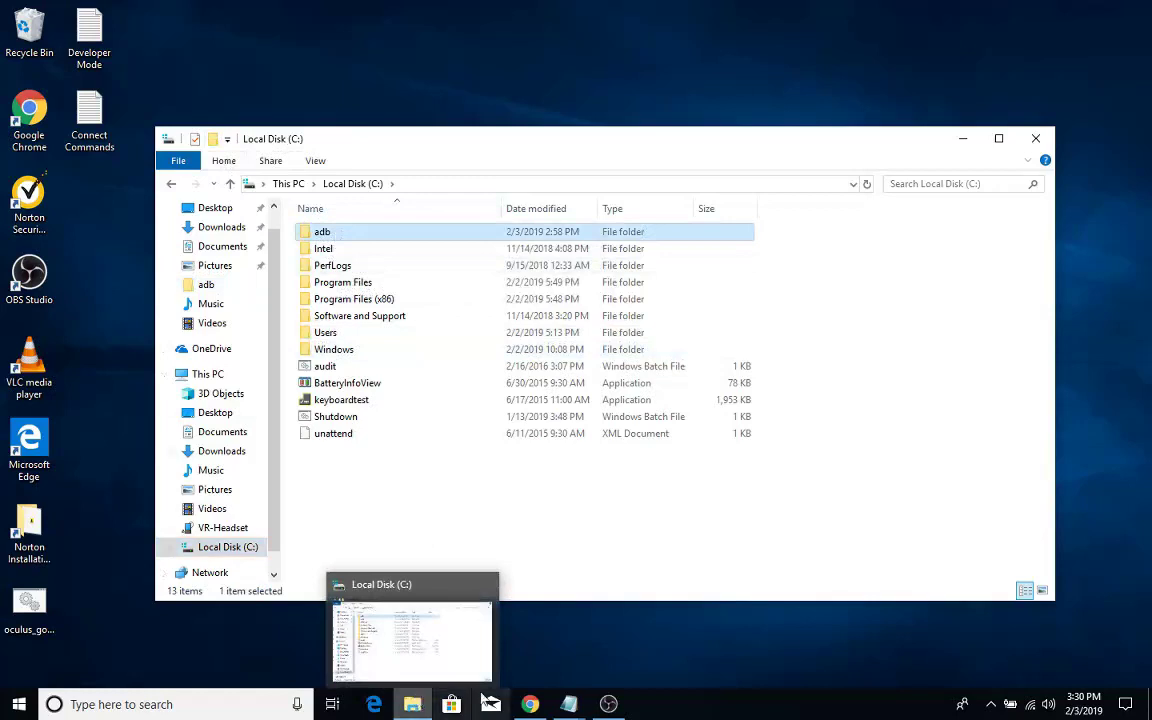
click(531, 704)
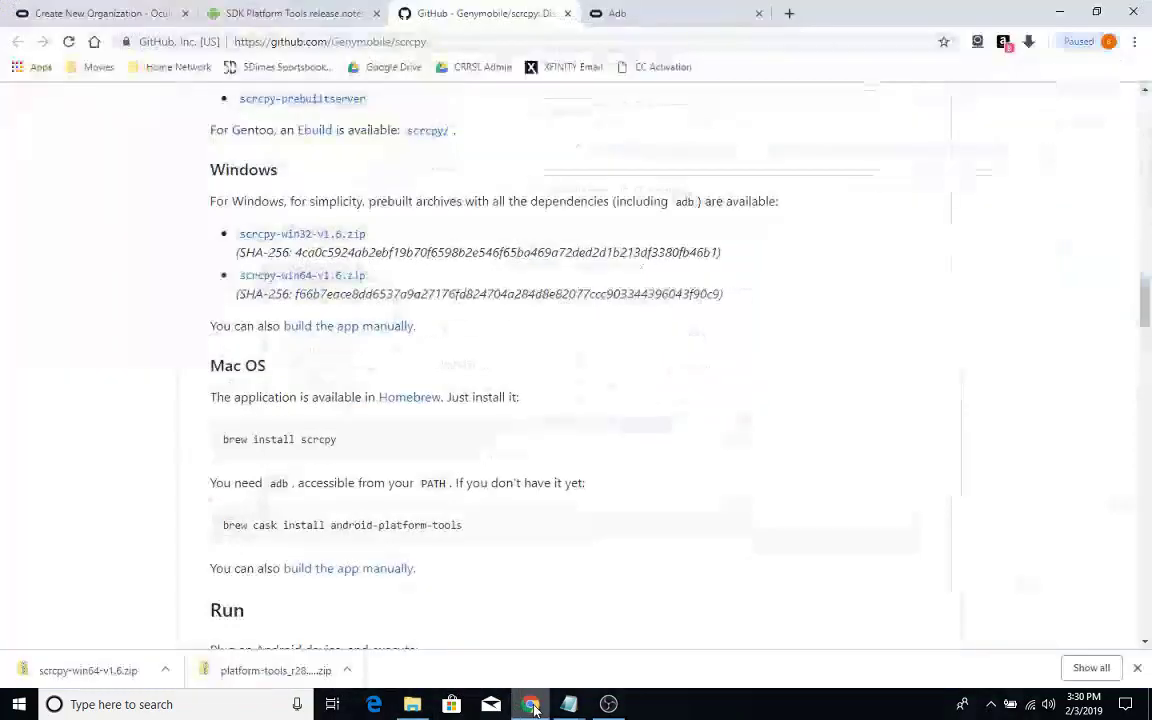
Show the platform-tools download in its folder and select the platform-tools_r28.0.1-windows zip
click(346, 675)
click(373, 616)
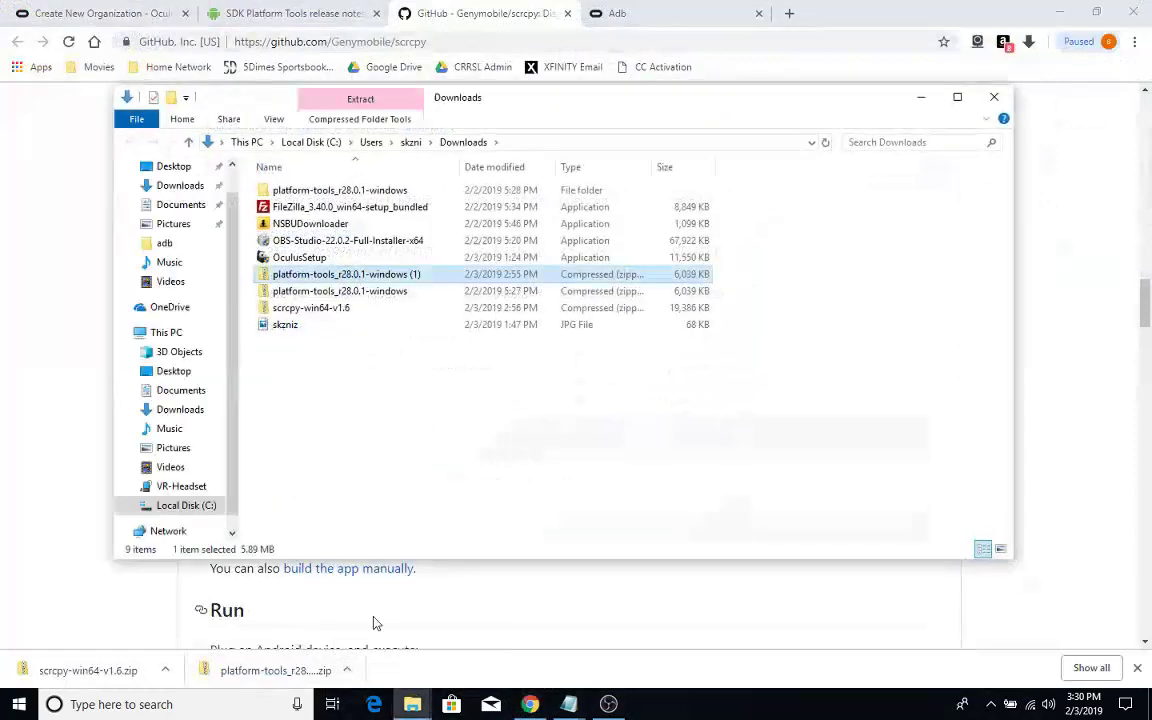
click(338, 296)
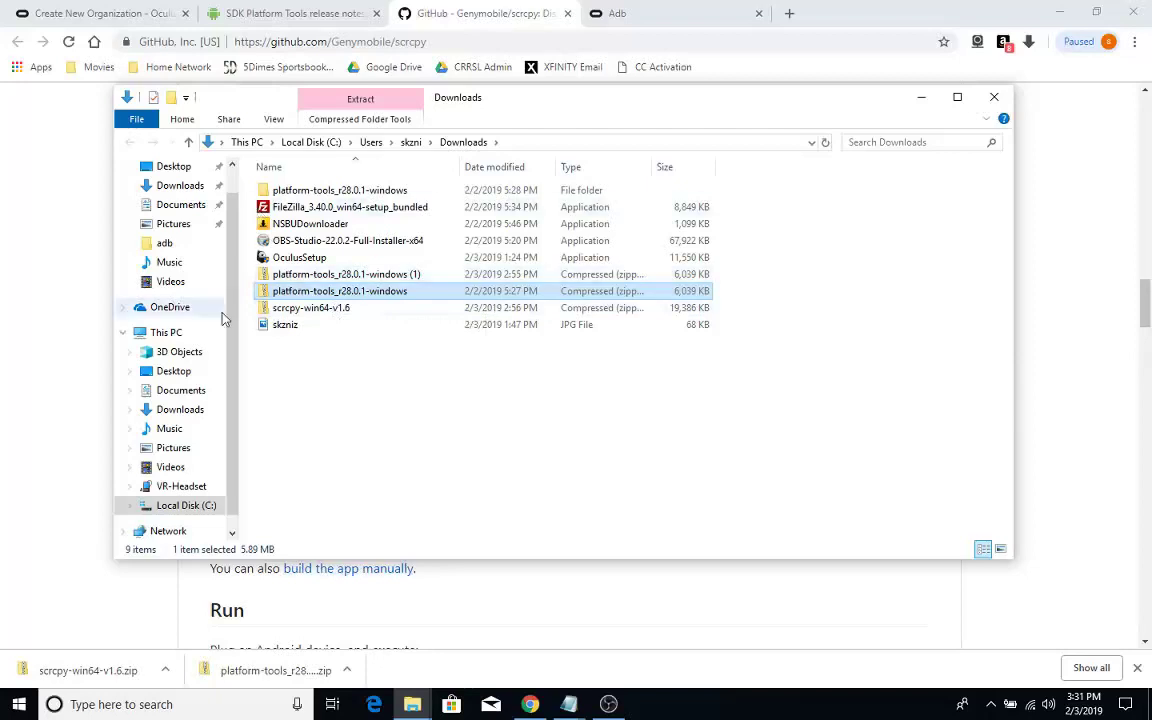
Open the adb folder on Local Disk (C:), check its contents, then minimize both Explorer windows
mouse_move(412, 700)
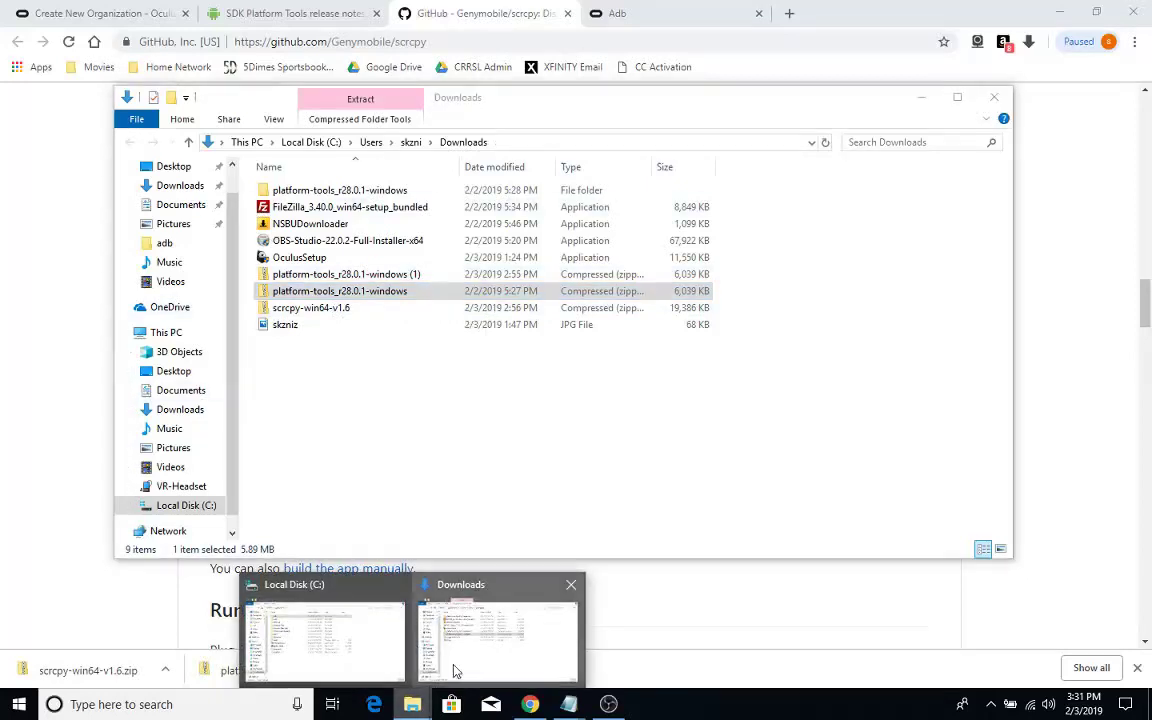
click(360, 648)
double_click(355, 232)
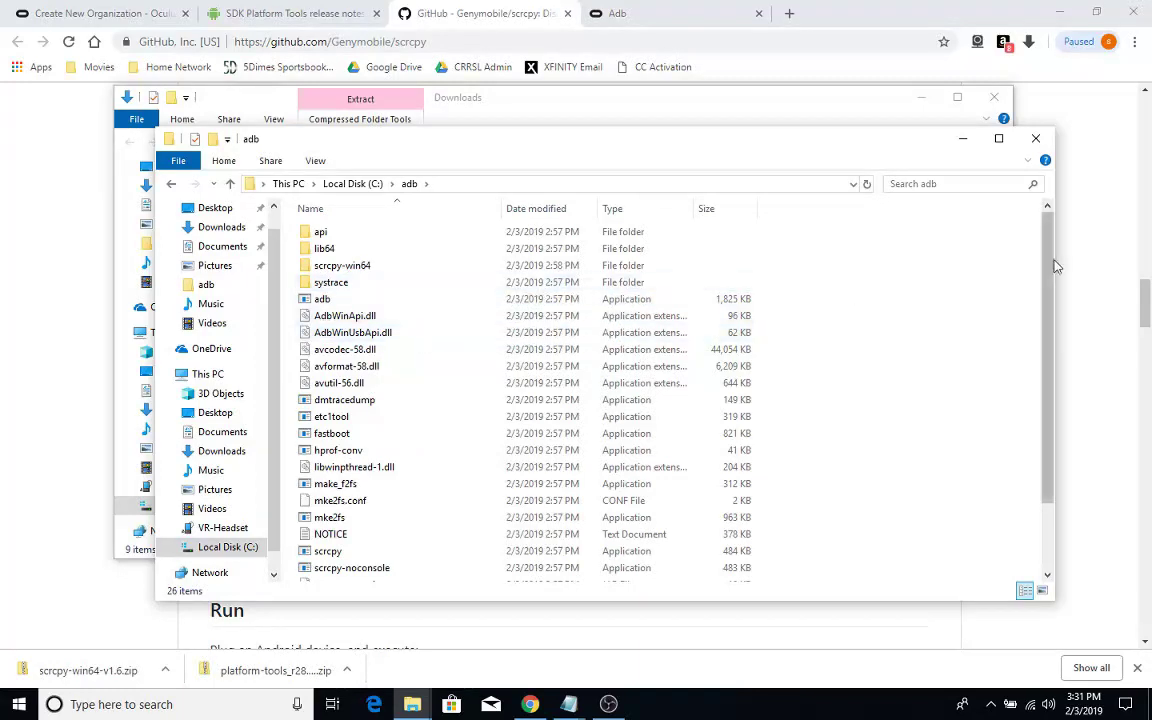
scroll(1052, 257, down, 3)
drag(1058, 377, 1055, 238)
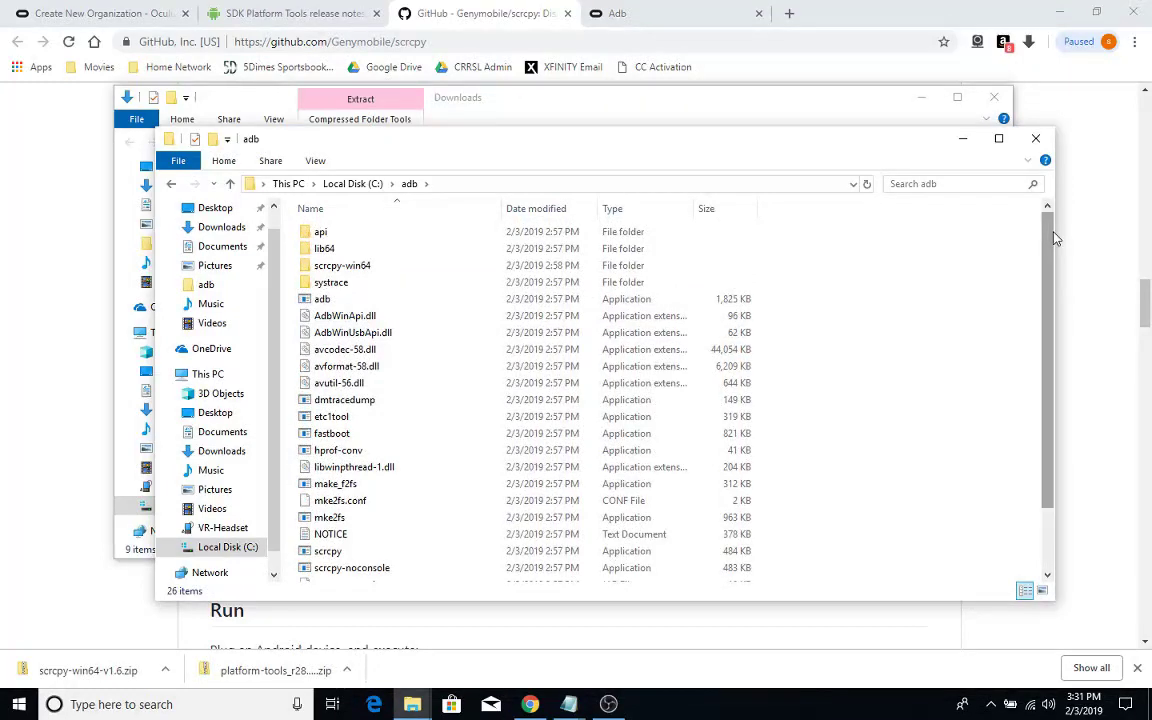
click(962, 139)
click(922, 98)
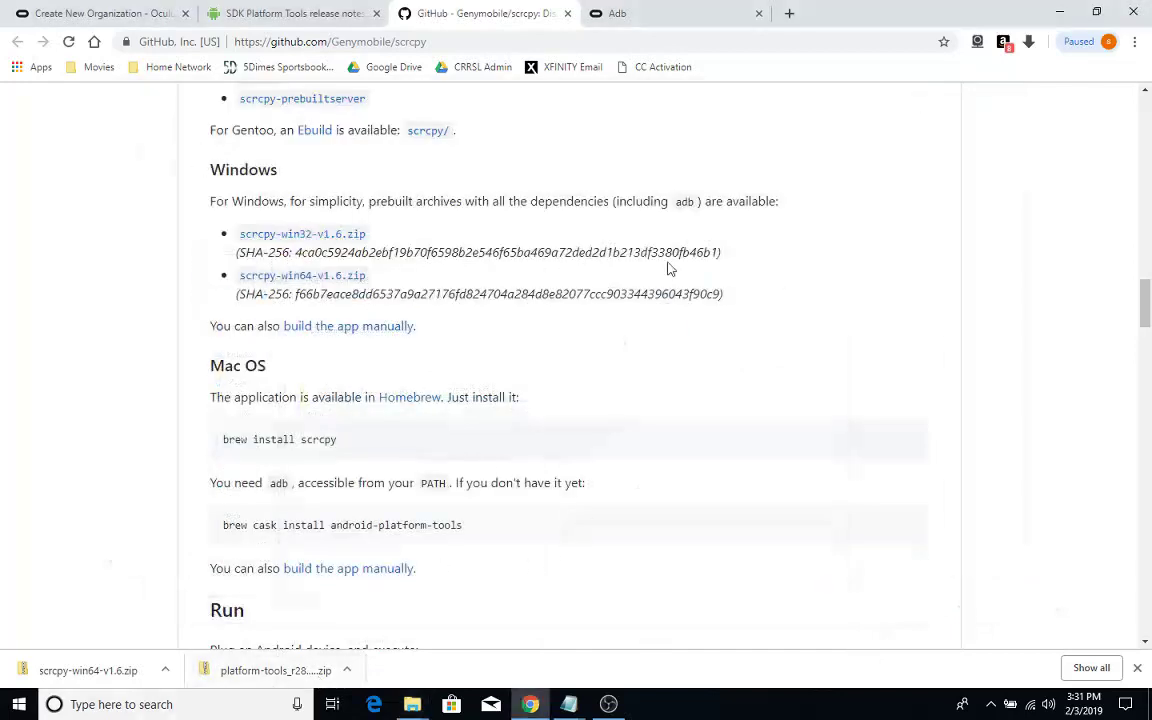
From a clear desktop, search the taskbar for cmd and launch Command Prompt
click(1062, 14)
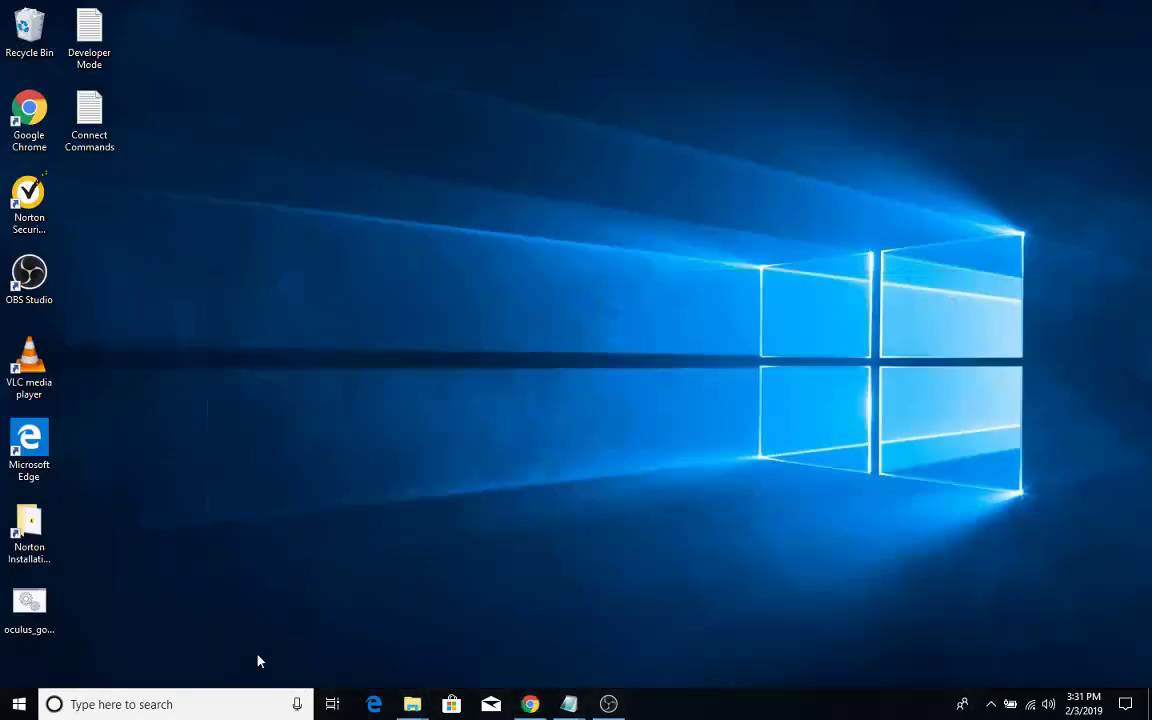
click(193, 705)
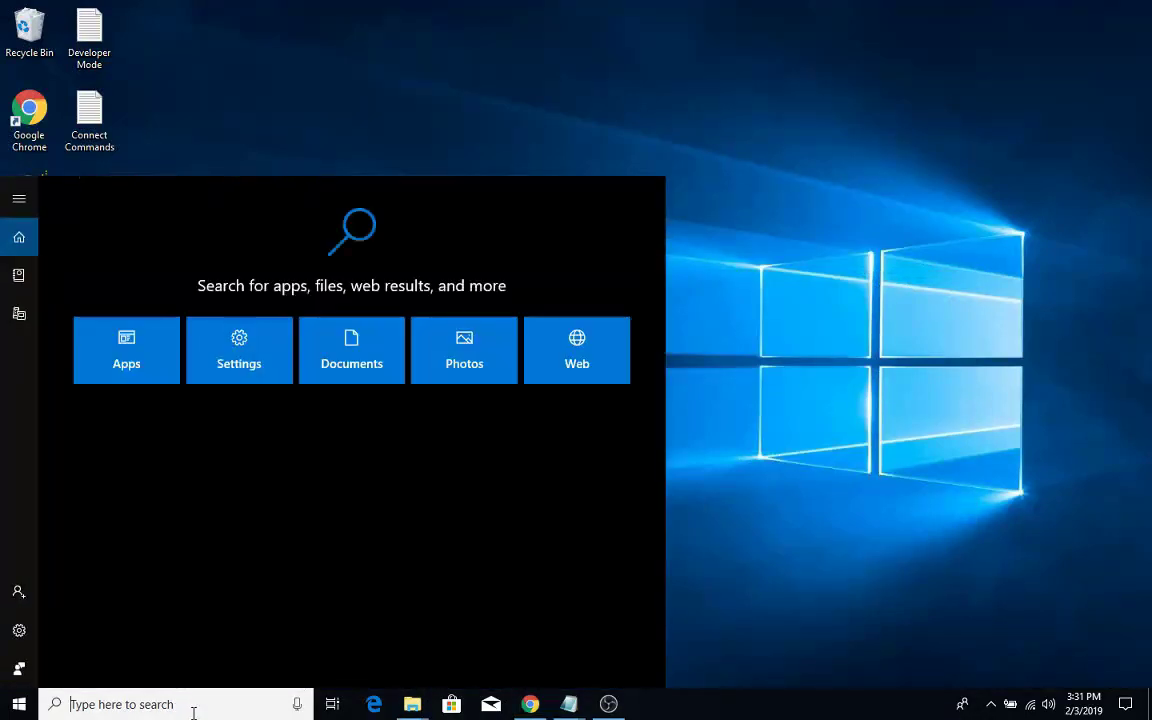
text(cmd)
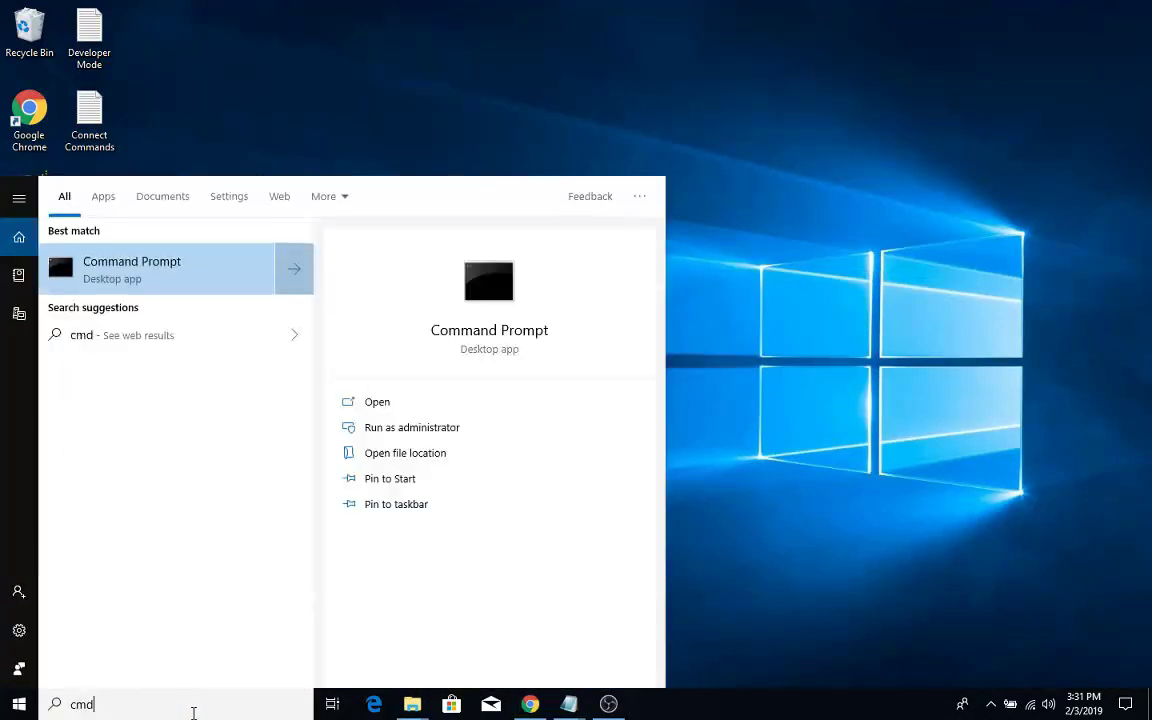
key(Return)
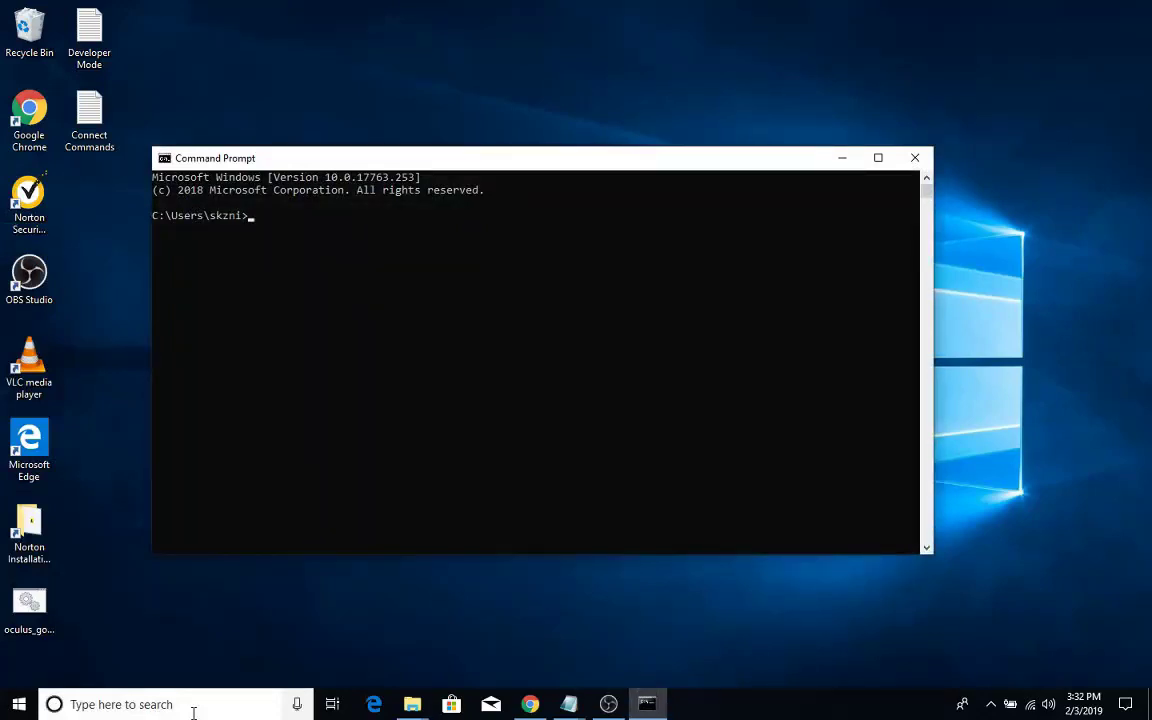
Switch to c:\adb and run adb shell ip route, revealing the device address 192.168.1.16
text(cd c:\adb)
key(Return)
text(adb usb)
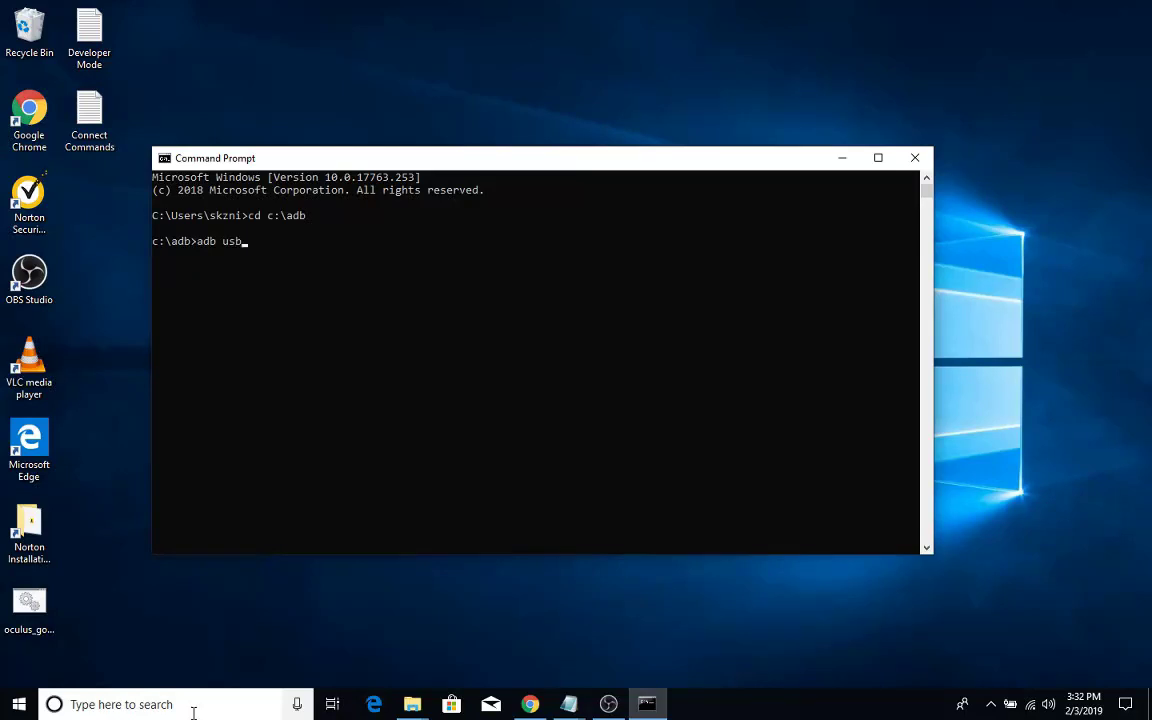
key(BackSpace)
key(BackSpace)
key(BackSpace)
key(BackSpace)
key(BackSpace)
key(BackSpace)
key(BackSpace)
text(adb)
text(shell ip route)
key(Return)
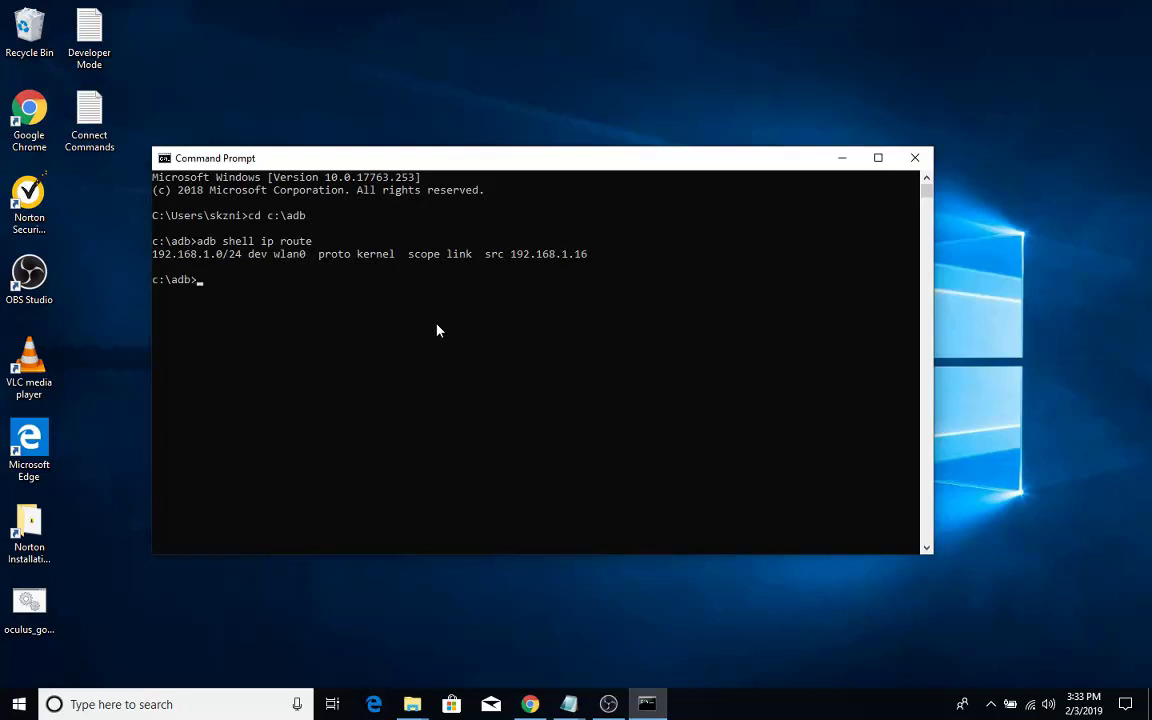
Discard the adb connect 192.168.1.16 command and run adb devices, listing one attached device
text(adb connect 192.168.1.16)
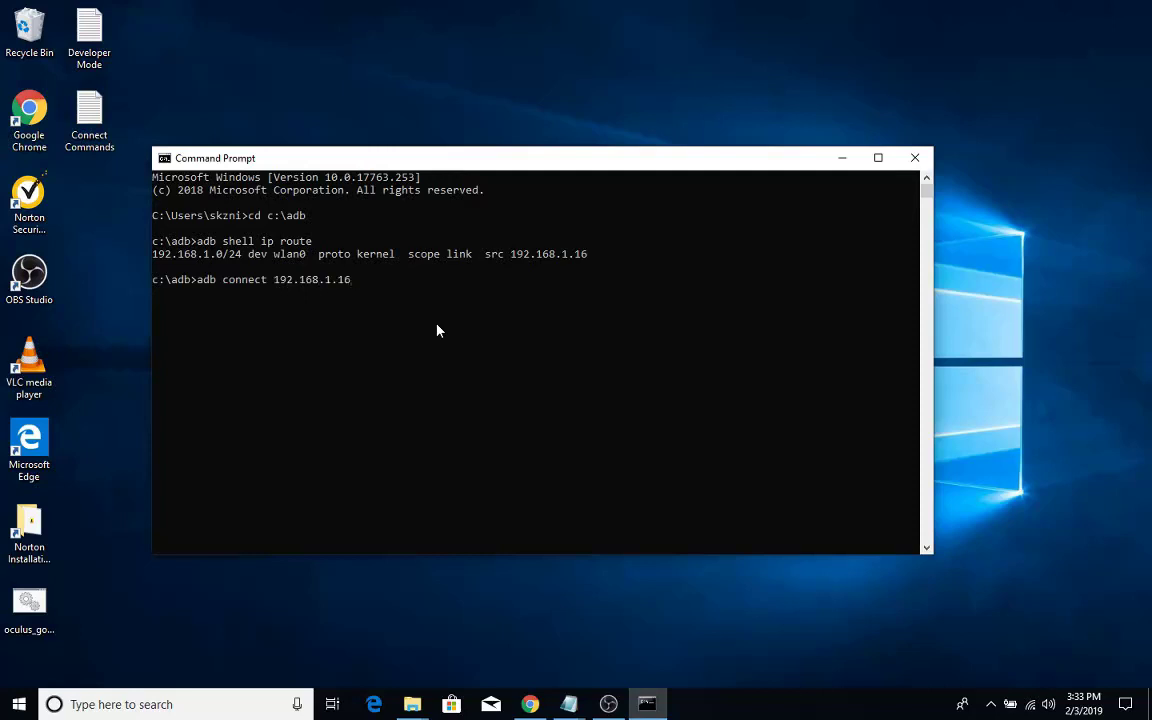
key(BackSpace)
key(BackSpace)
key(BackSpace)
key(BackSpace)
key(BackSpace)
key(BackSpace)
key(BackSpace)
key(BackSpace)
key(Escape)
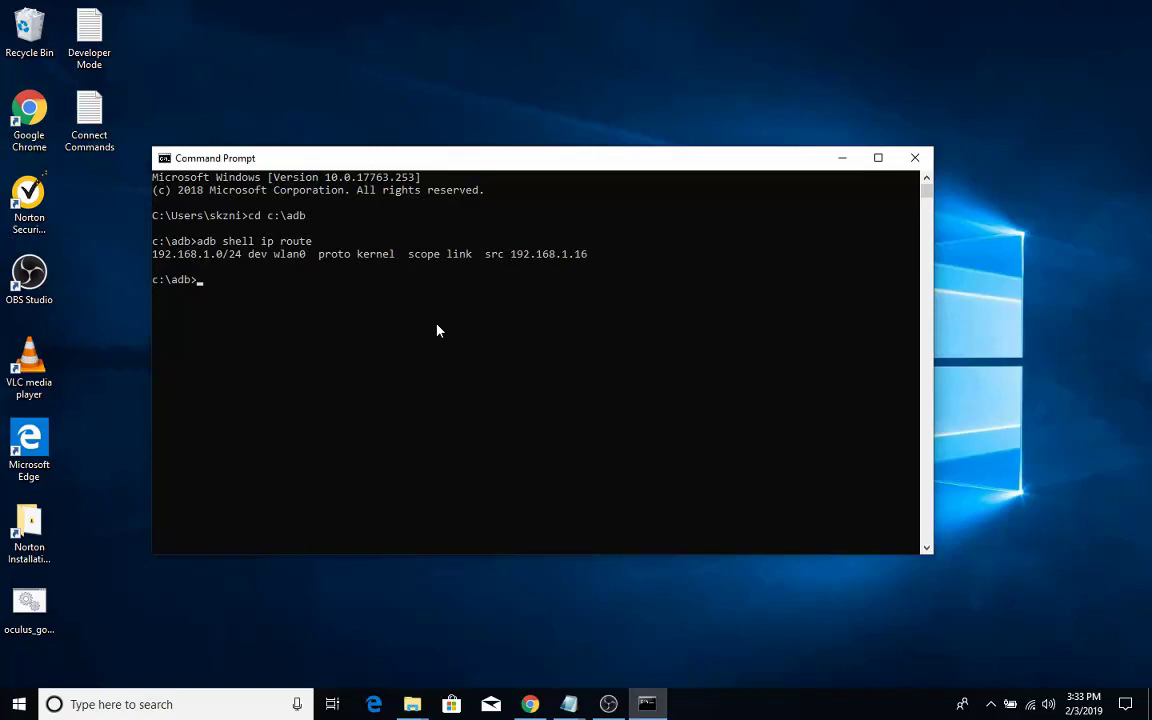
text(adb devices)
key(Return)
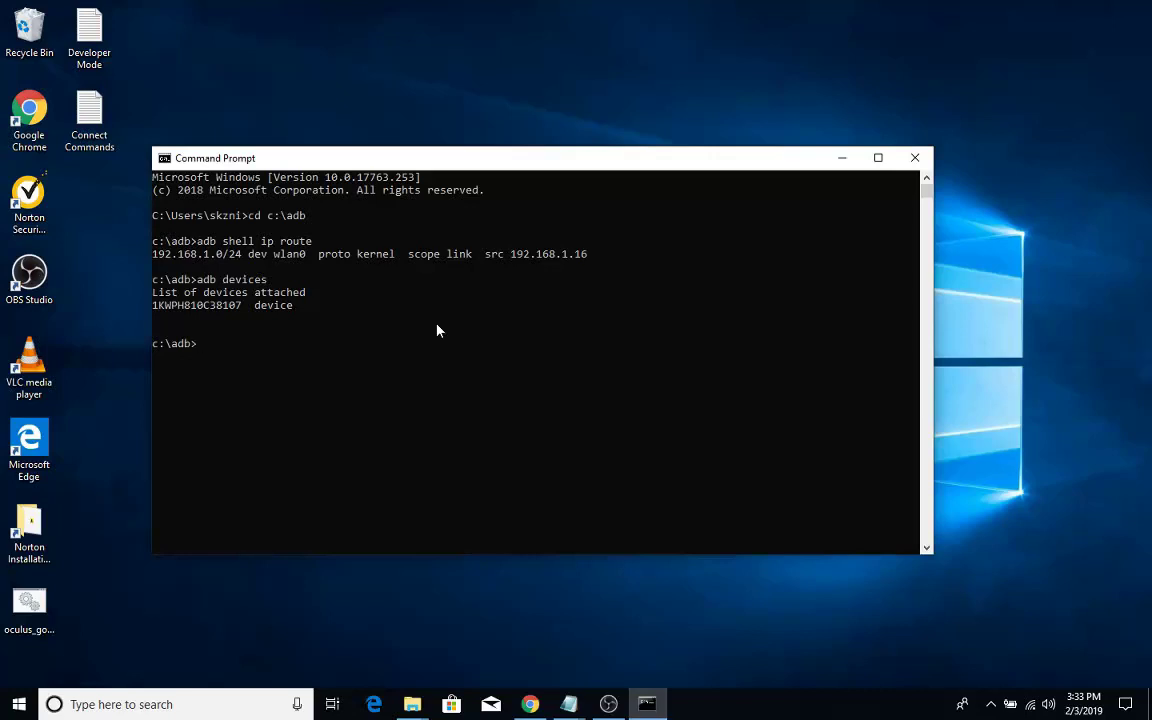
Copy the scrcpy command line from the Connect Commands2 Notepad notes
click(570, 704)
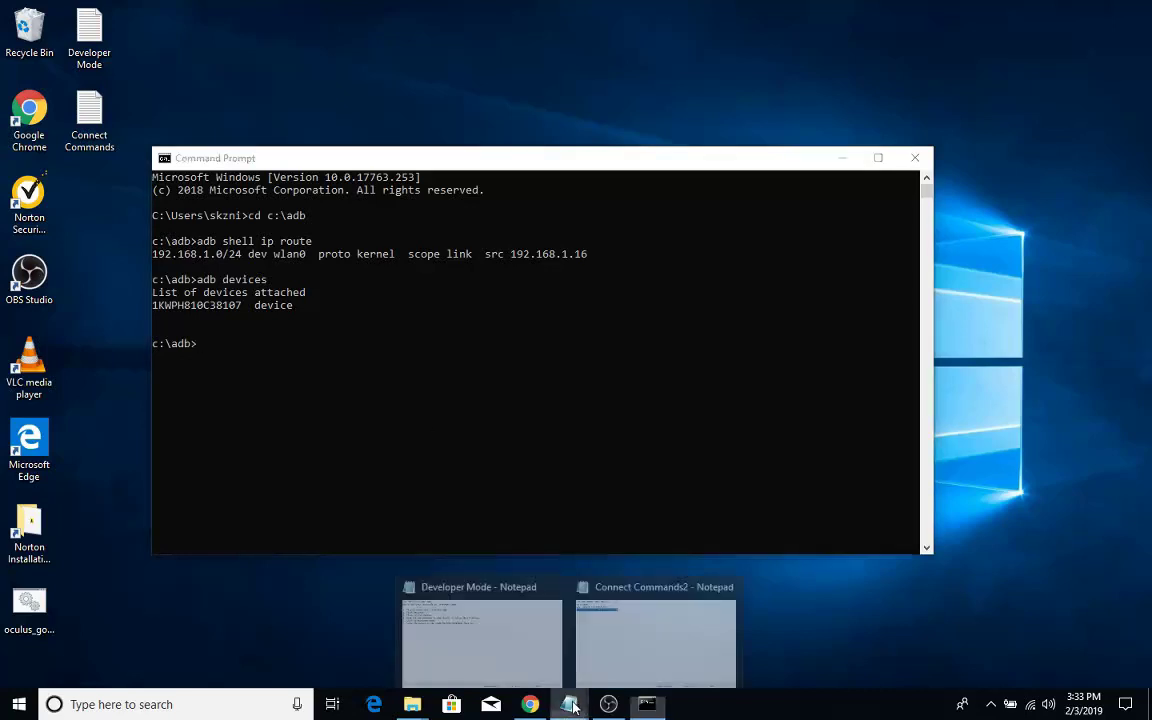
click(483, 642)
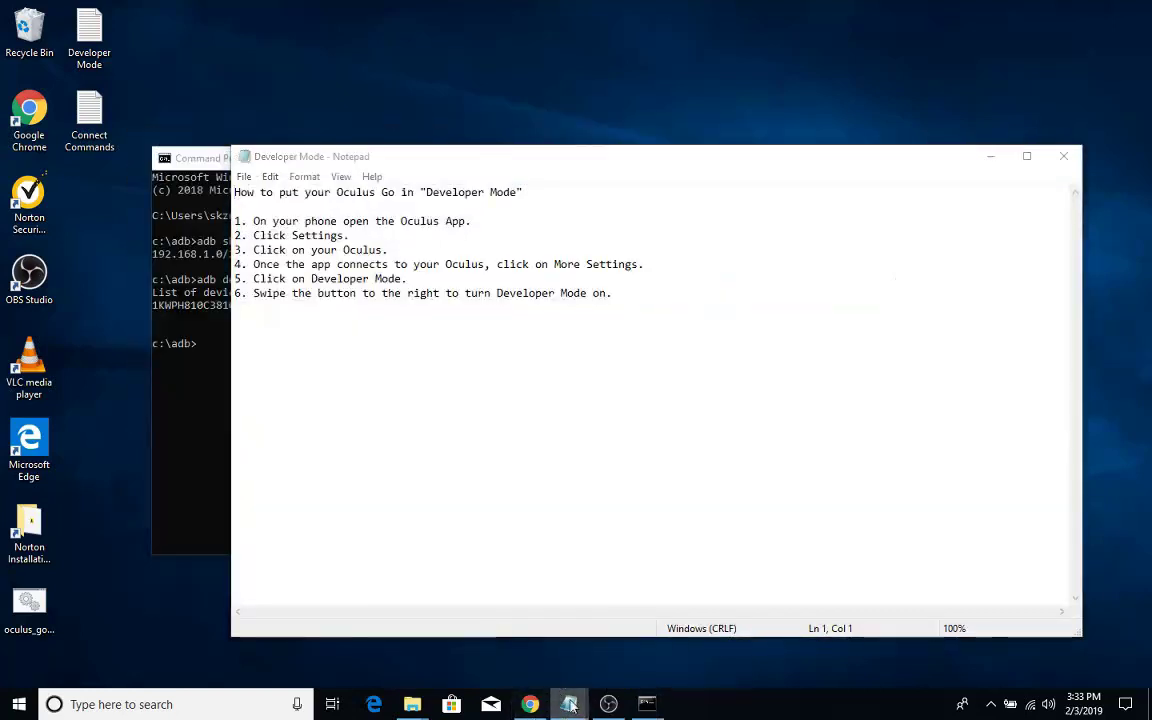
mouse_move(570, 704)
click(618, 605)
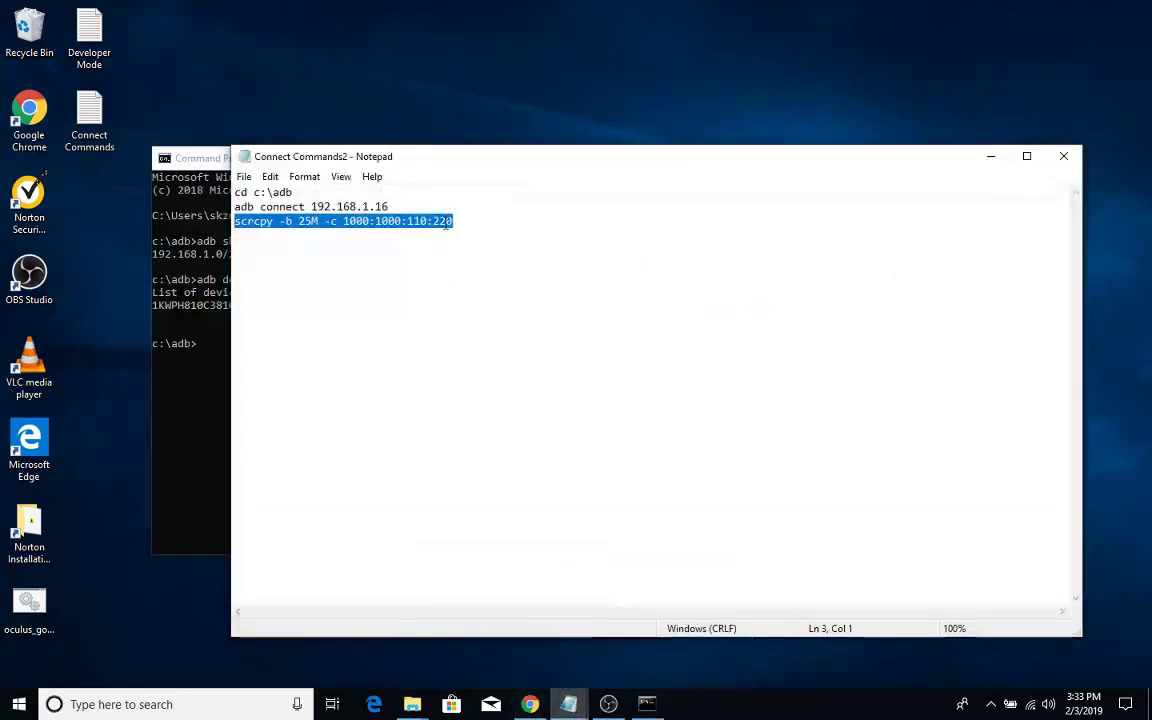
drag(452, 222, 233, 223)
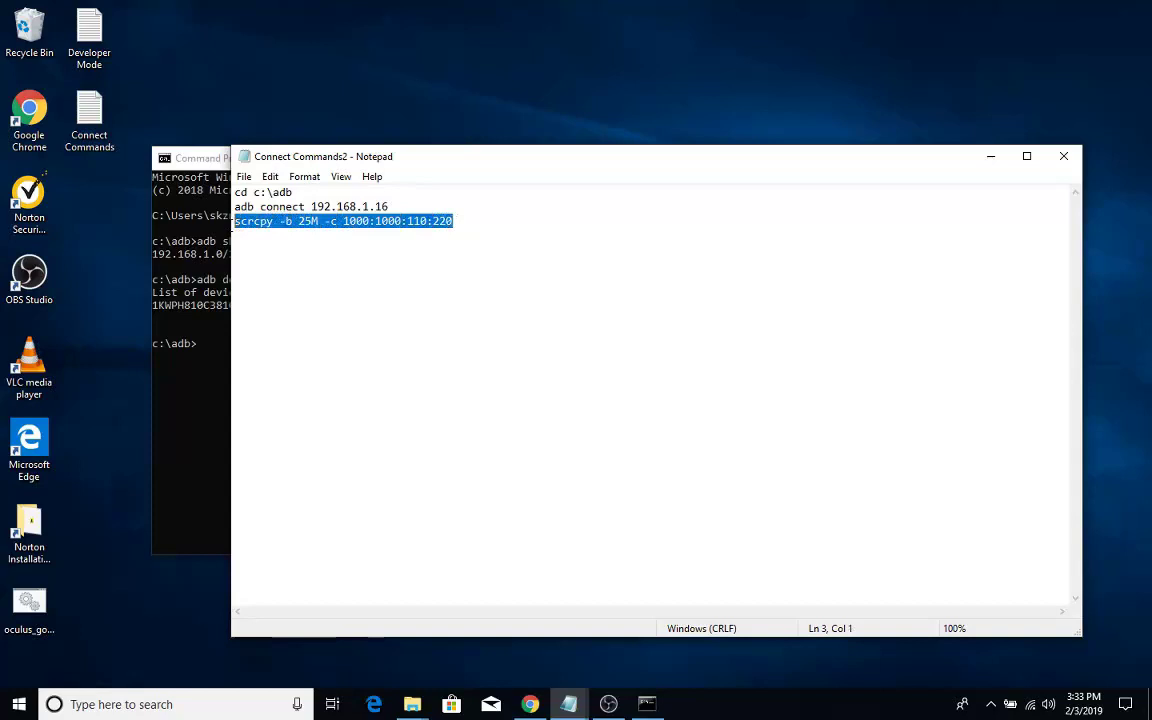
right_click(263, 225)
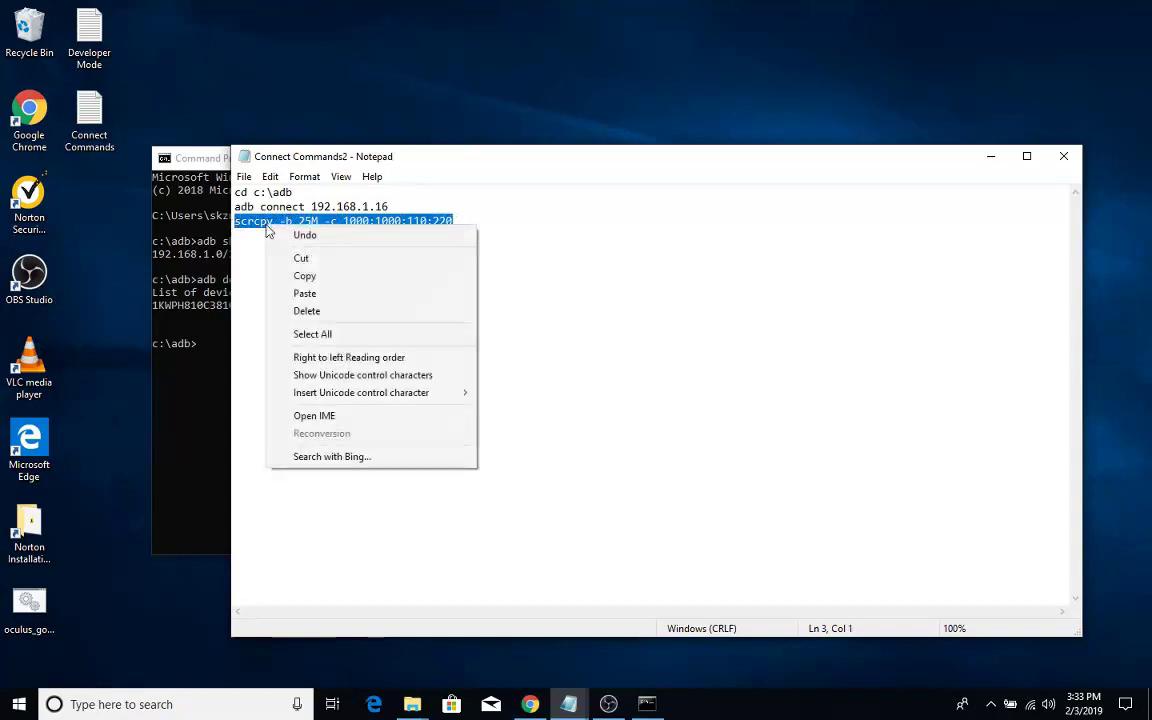
click(307, 278)
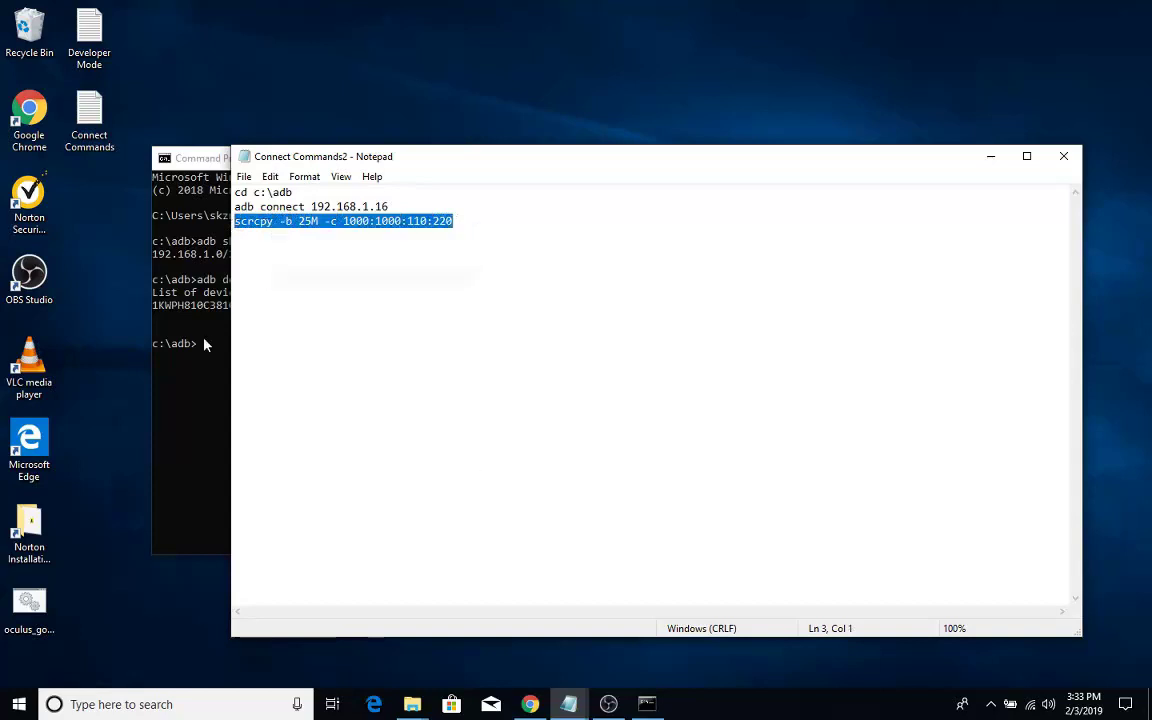
Paste scrcpy -b 25M -c 1000:1000:110:220 into Command Prompt and run it
click(205, 344)
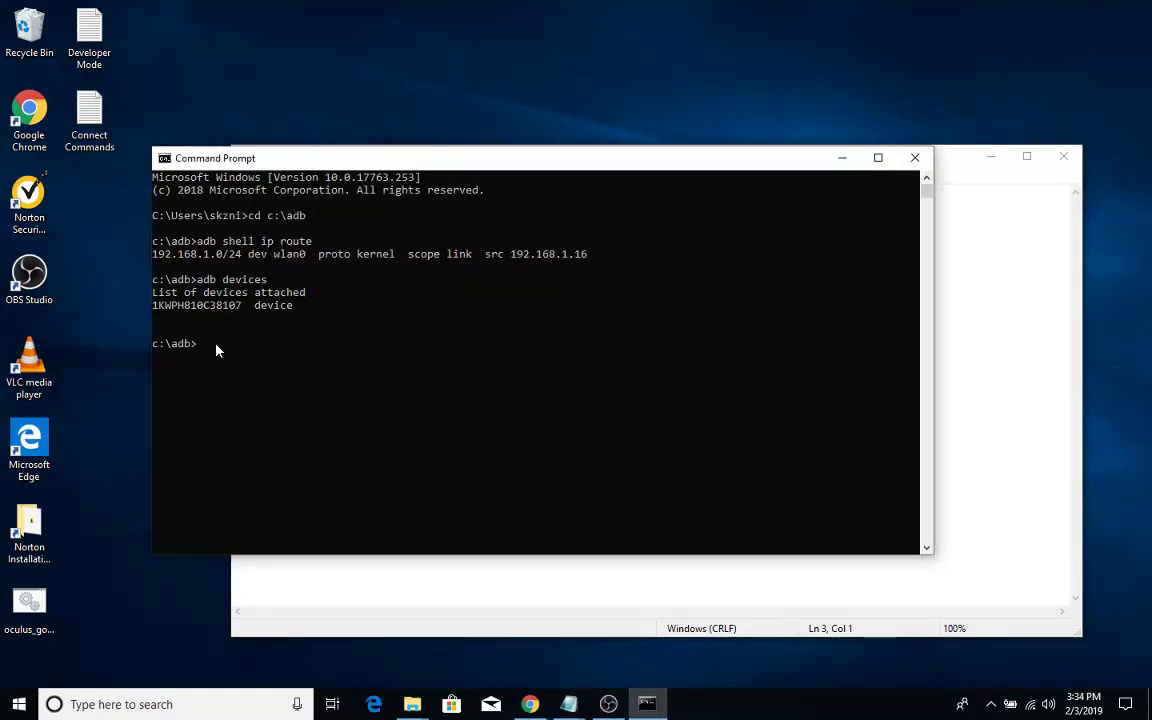
key(ctrl+v)
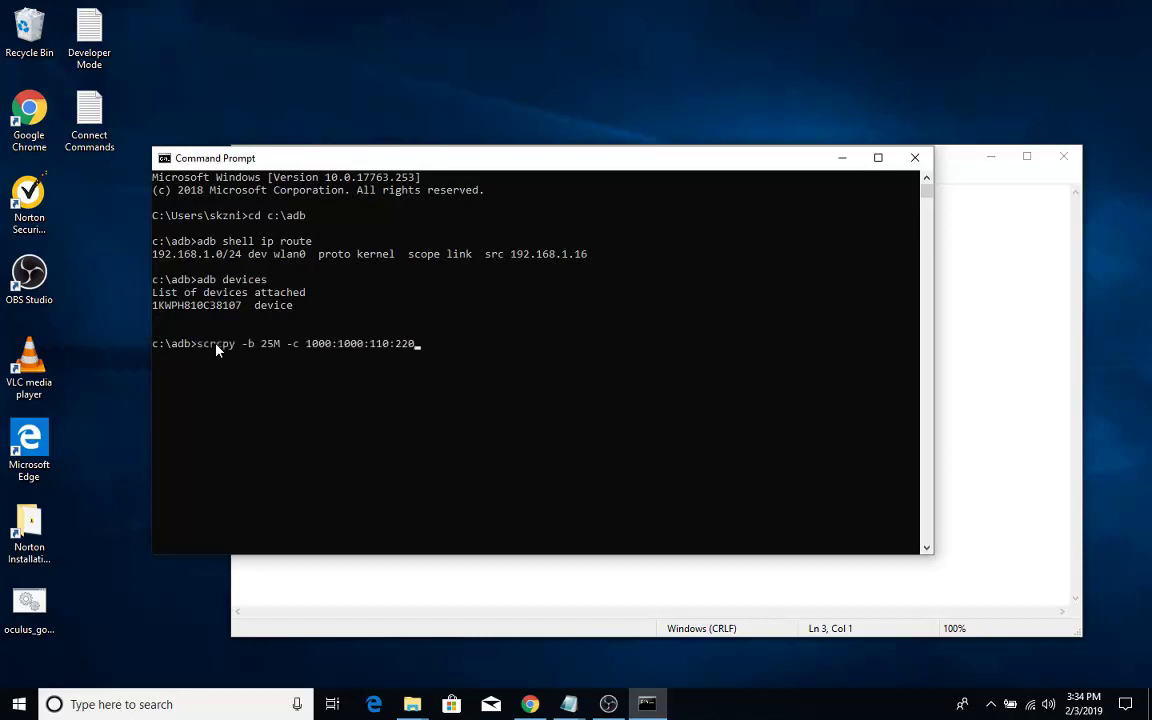
key(Return)
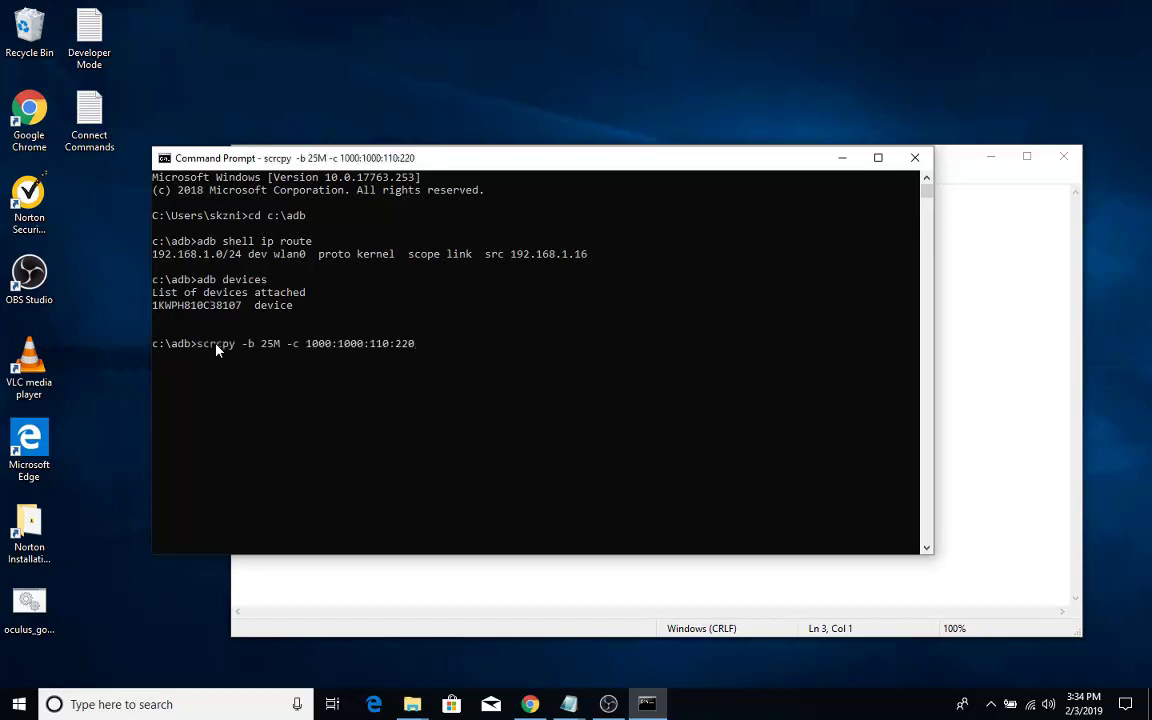